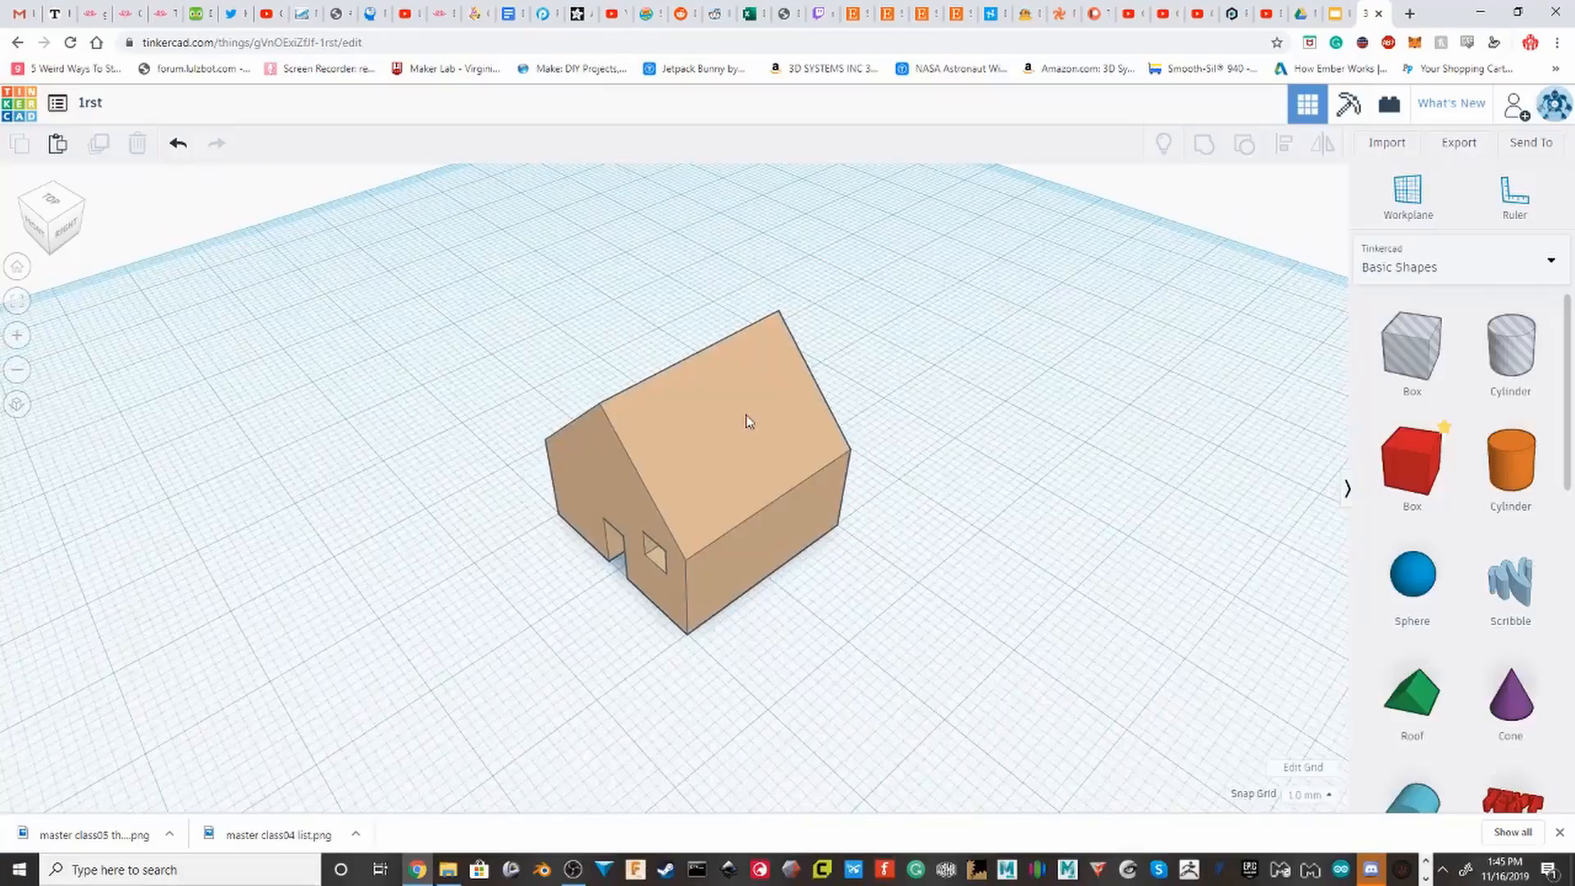
# Place a Text shape on the workplane beside the house.
pyautogui.scroll(-2, 1080, 380)
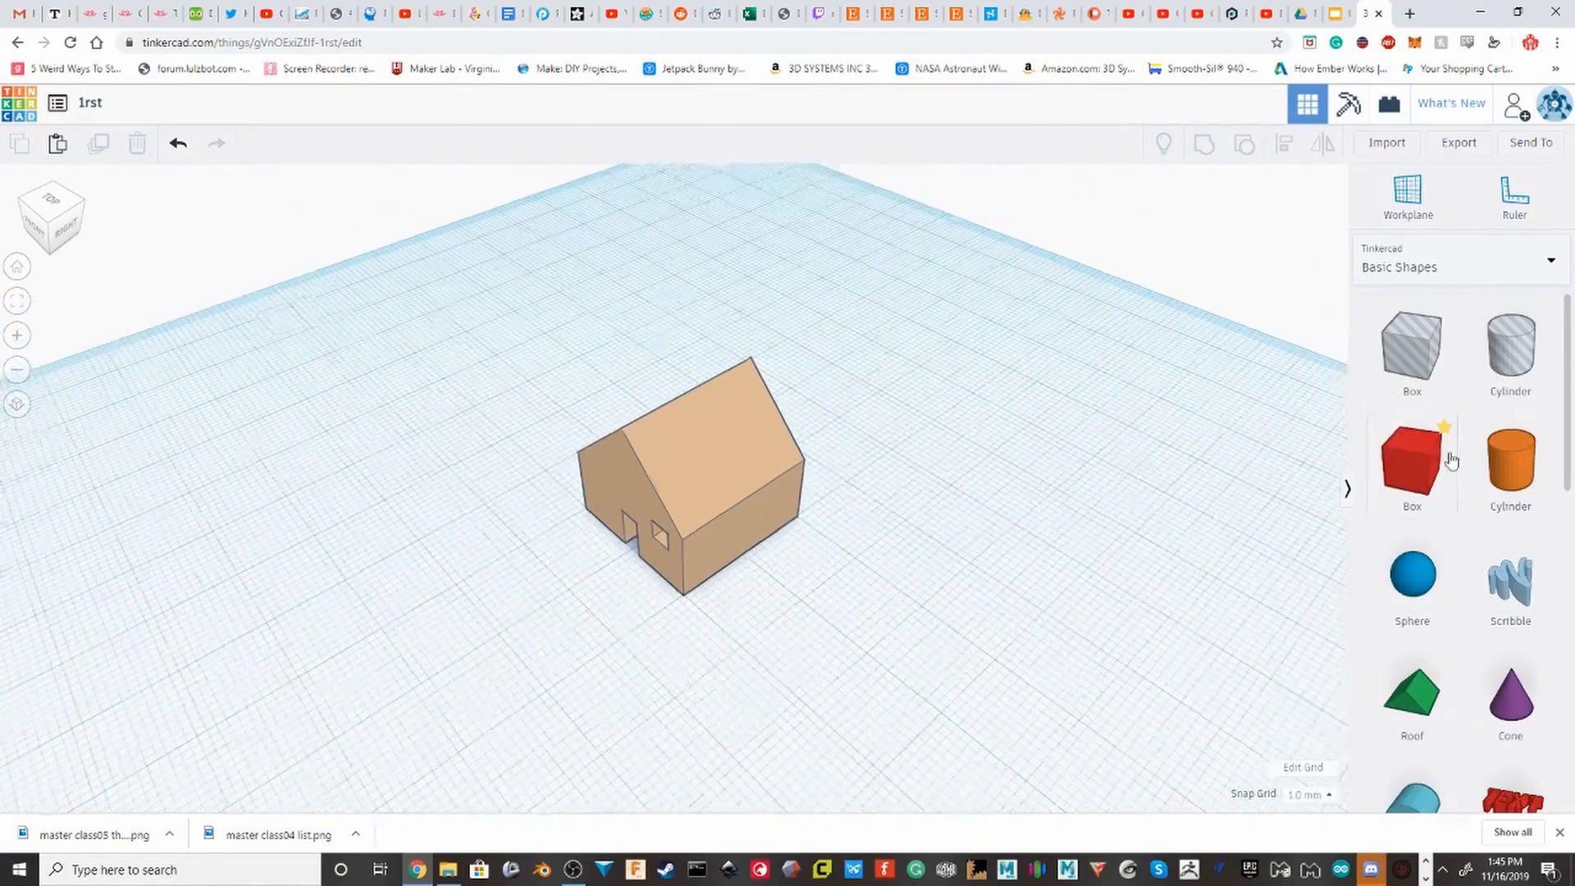
pyautogui.scroll(-3, 1460, 492)
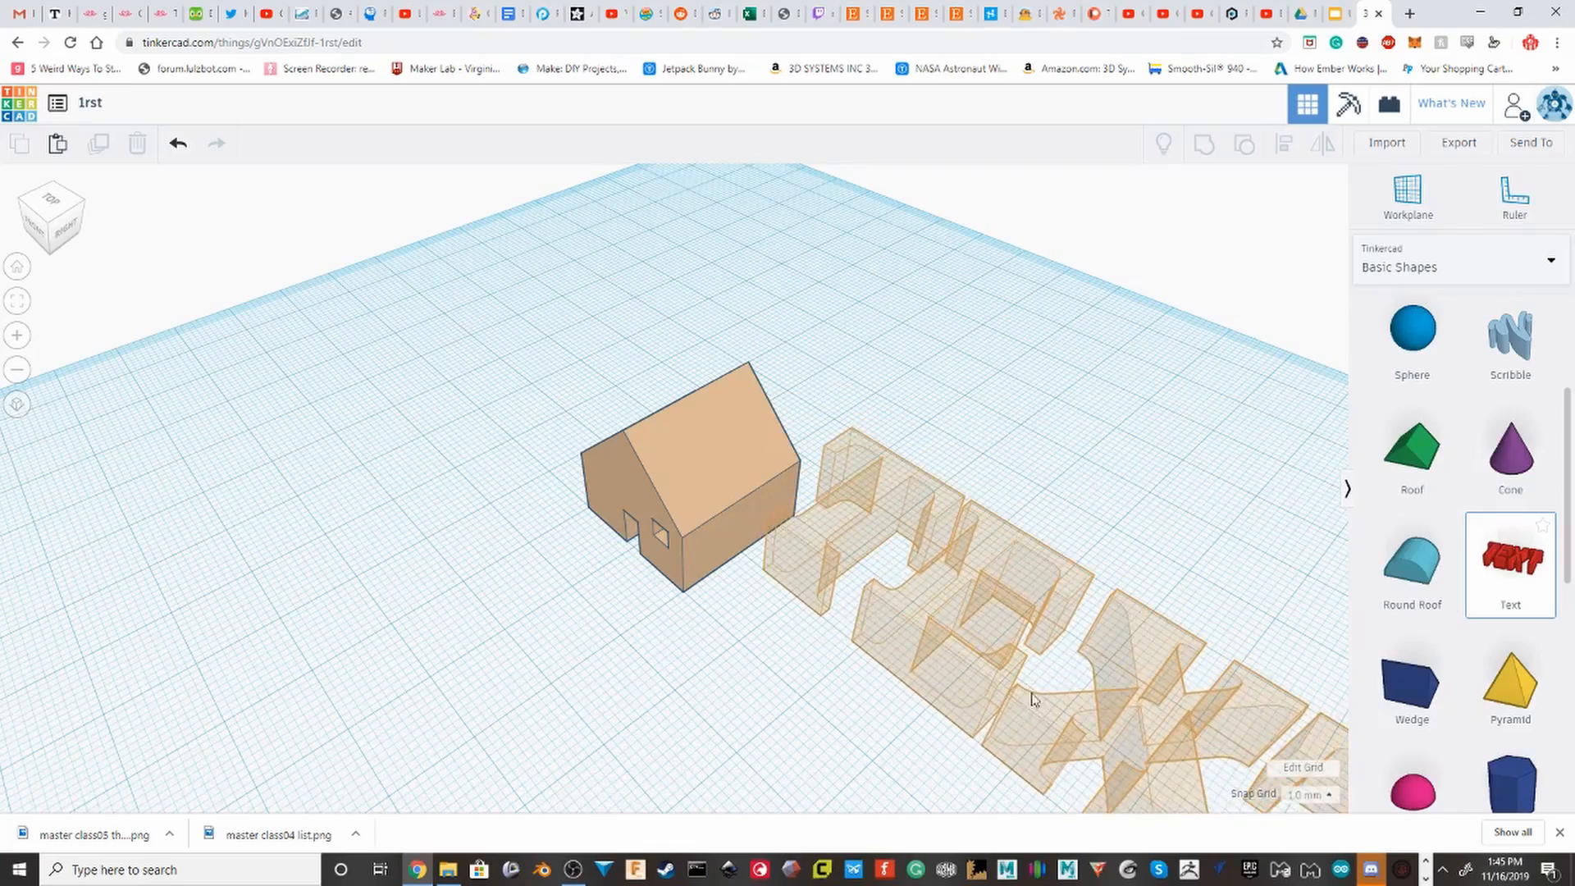
pyautogui.click(1032, 691)
pyautogui.moveTo(756, 450); pyautogui.dragTo(1018, 612, button='right')
pyautogui.scroll(-2, 1004, 786)
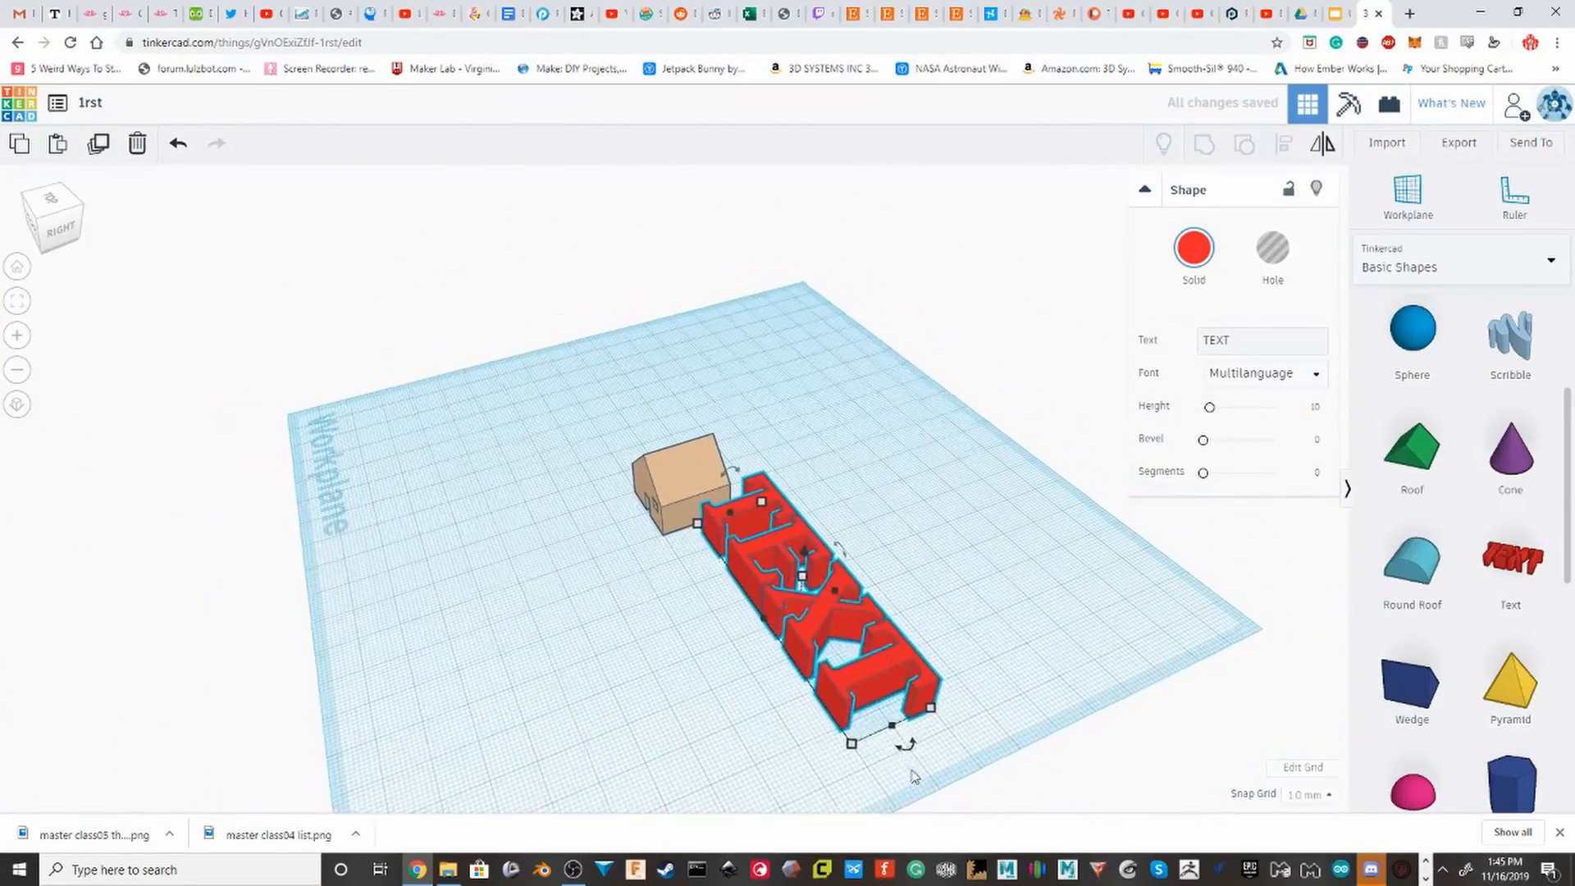
# Rotate the text 90° to run along the house's side and shrink it to roughly the house's length.
pyautogui.moveTo(909, 746); pyautogui.dragTo(886, 579)
pyautogui.scroll(3, 580, 703)
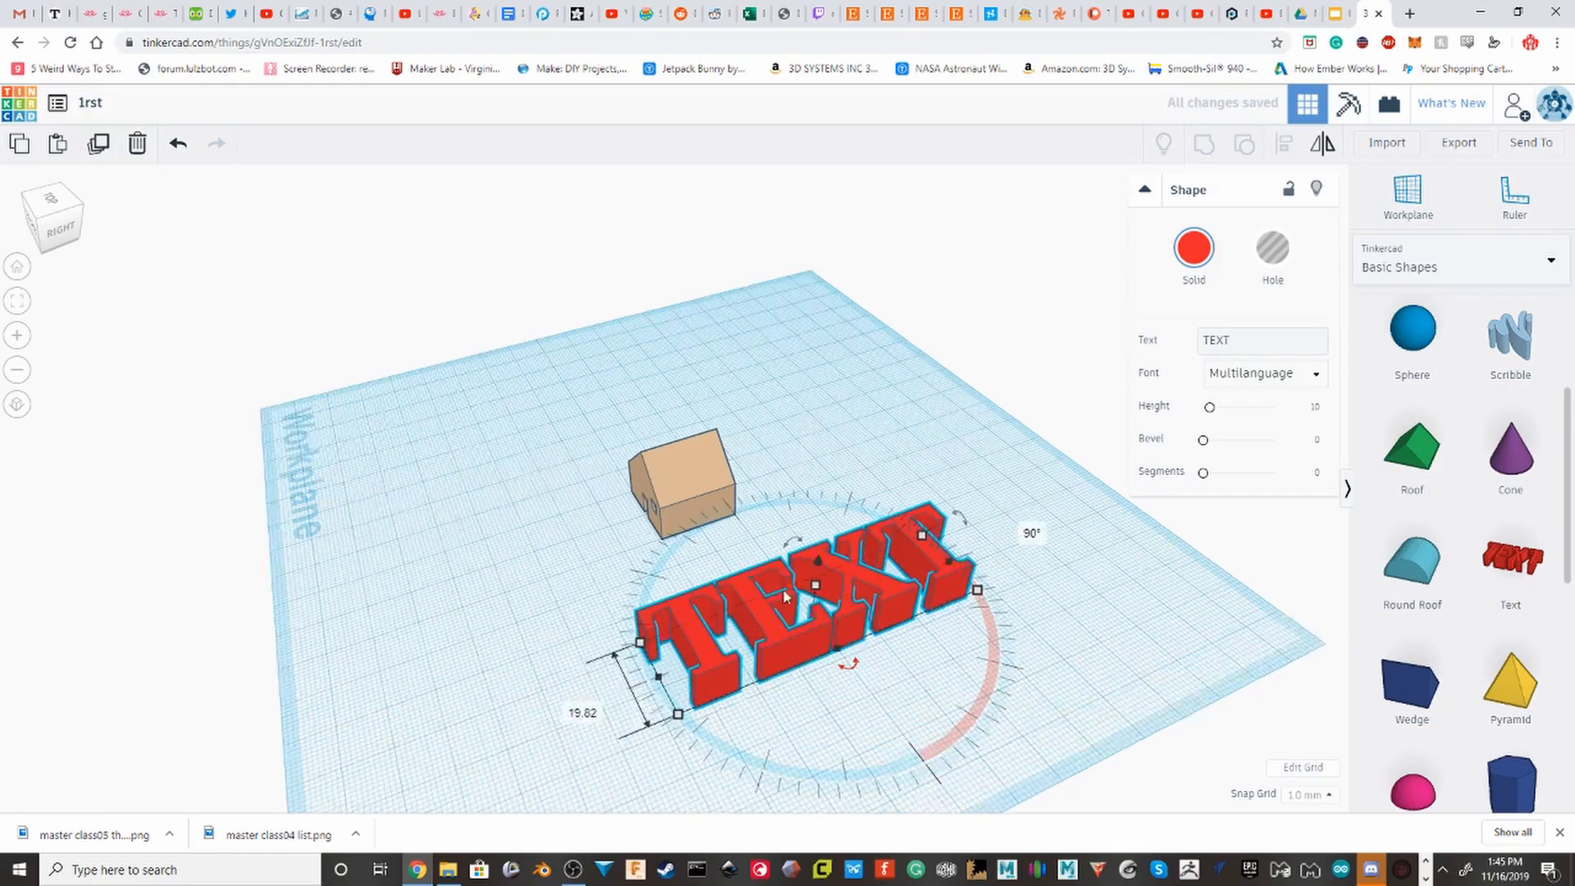
pyautogui.scroll(-2, 667, 602)
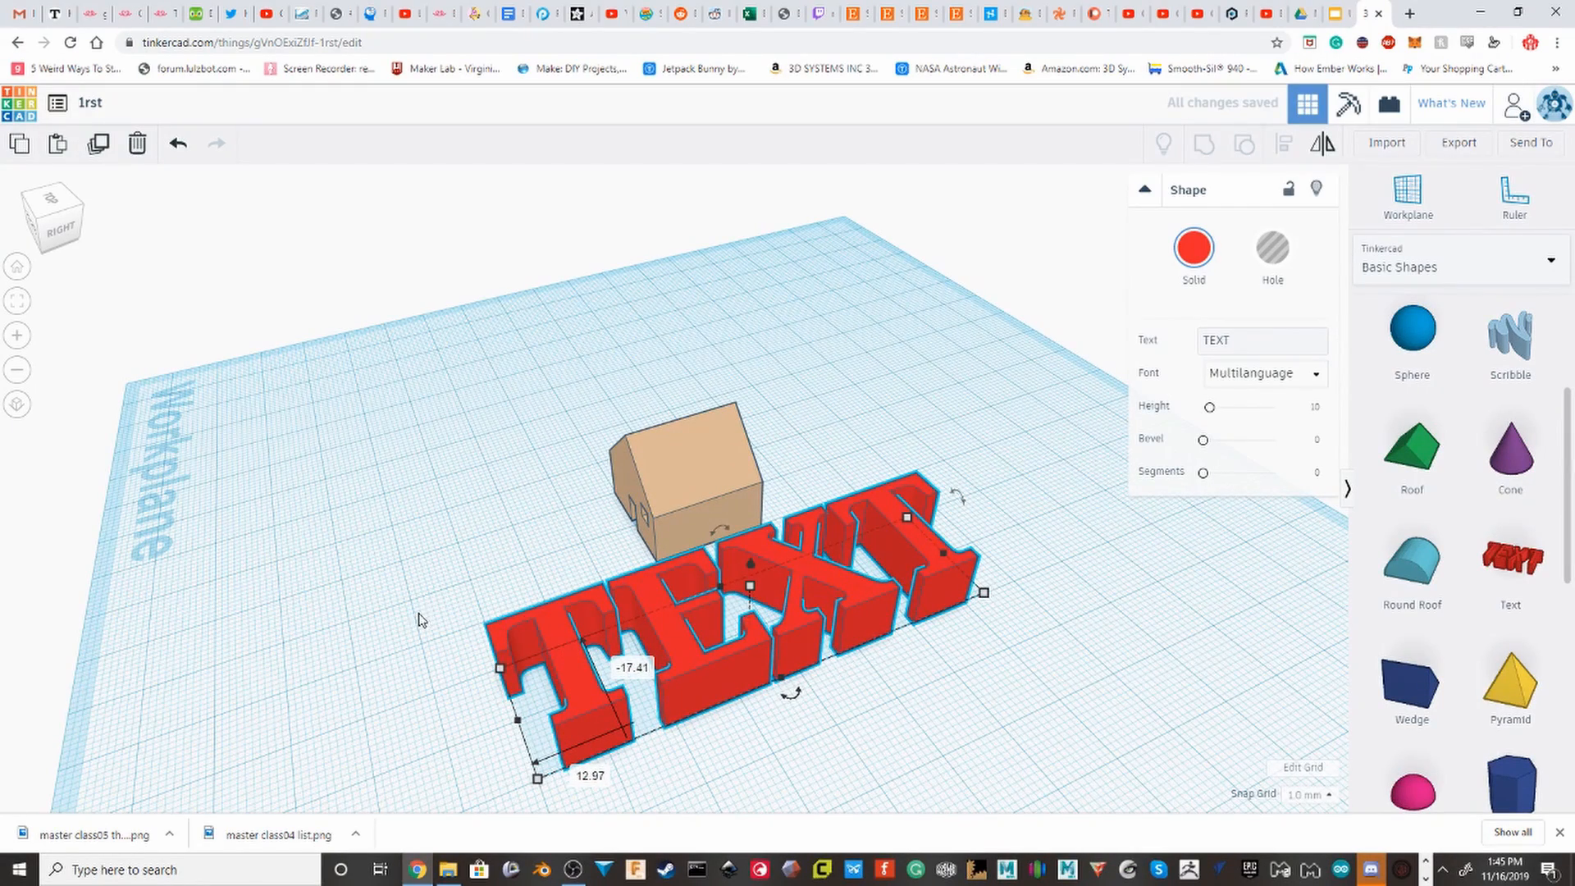
pyautogui.moveTo(500, 669); pyautogui.dragTo(718, 630)
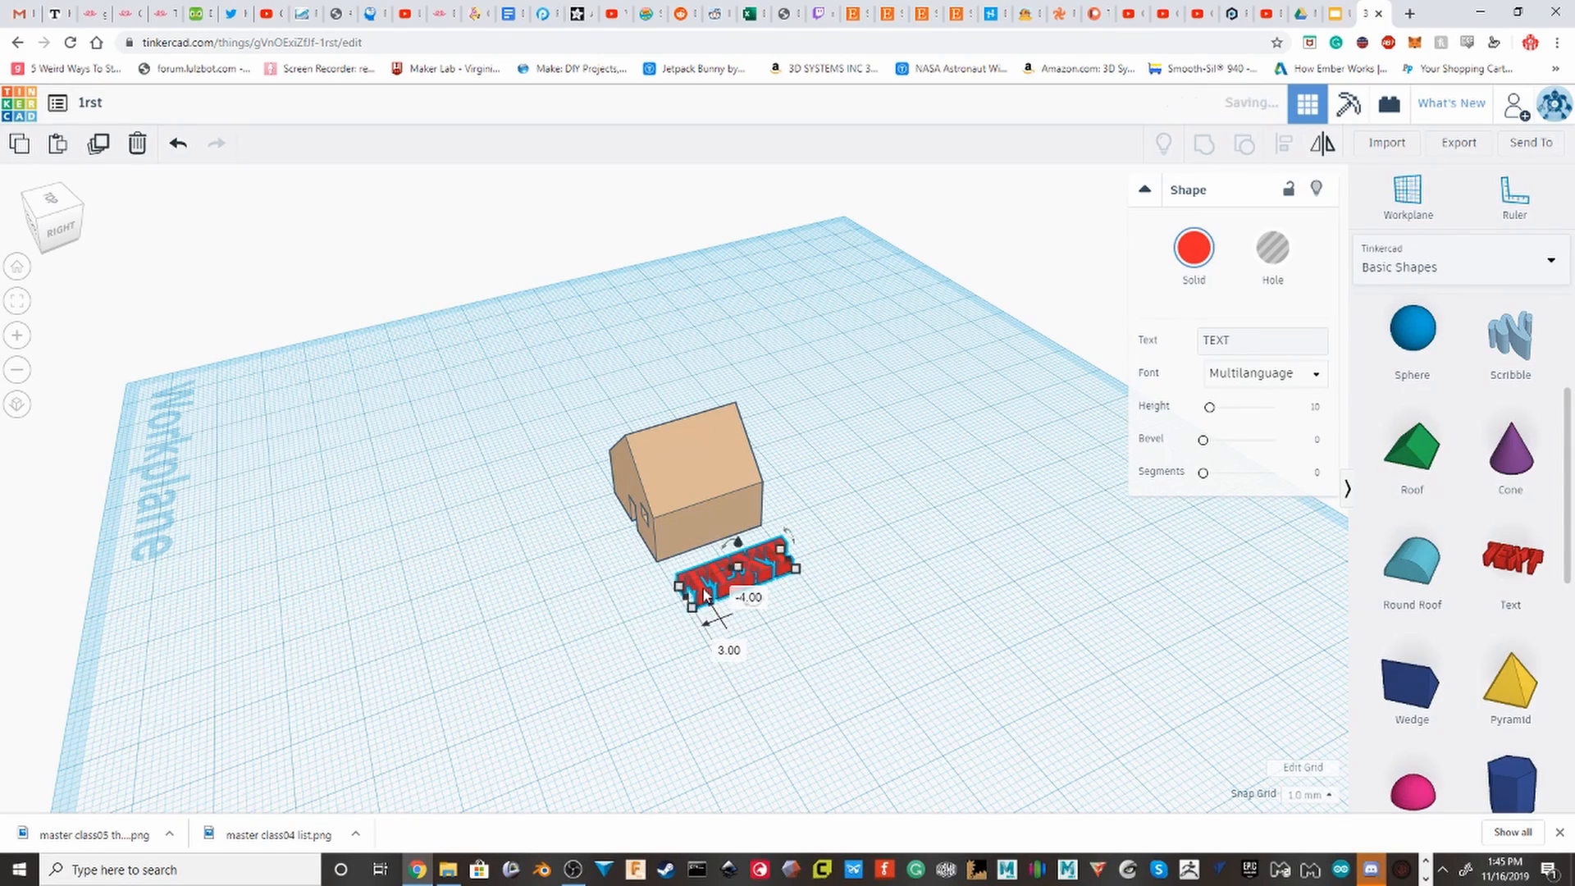
# Tilt the small text to follow the roof's slope and raise it onto the roof.
pyautogui.moveTo(707, 598); pyautogui.dragTo(908, 485, button='right')
pyautogui.scroll(4, 908, 484)
pyautogui.moveTo(634, 520); pyautogui.dragTo(539, 555, button='middle')
pyautogui.scroll(3, 578, 479)
pyautogui.moveTo(538, 556); pyautogui.dragTo(636, 516, button='right')
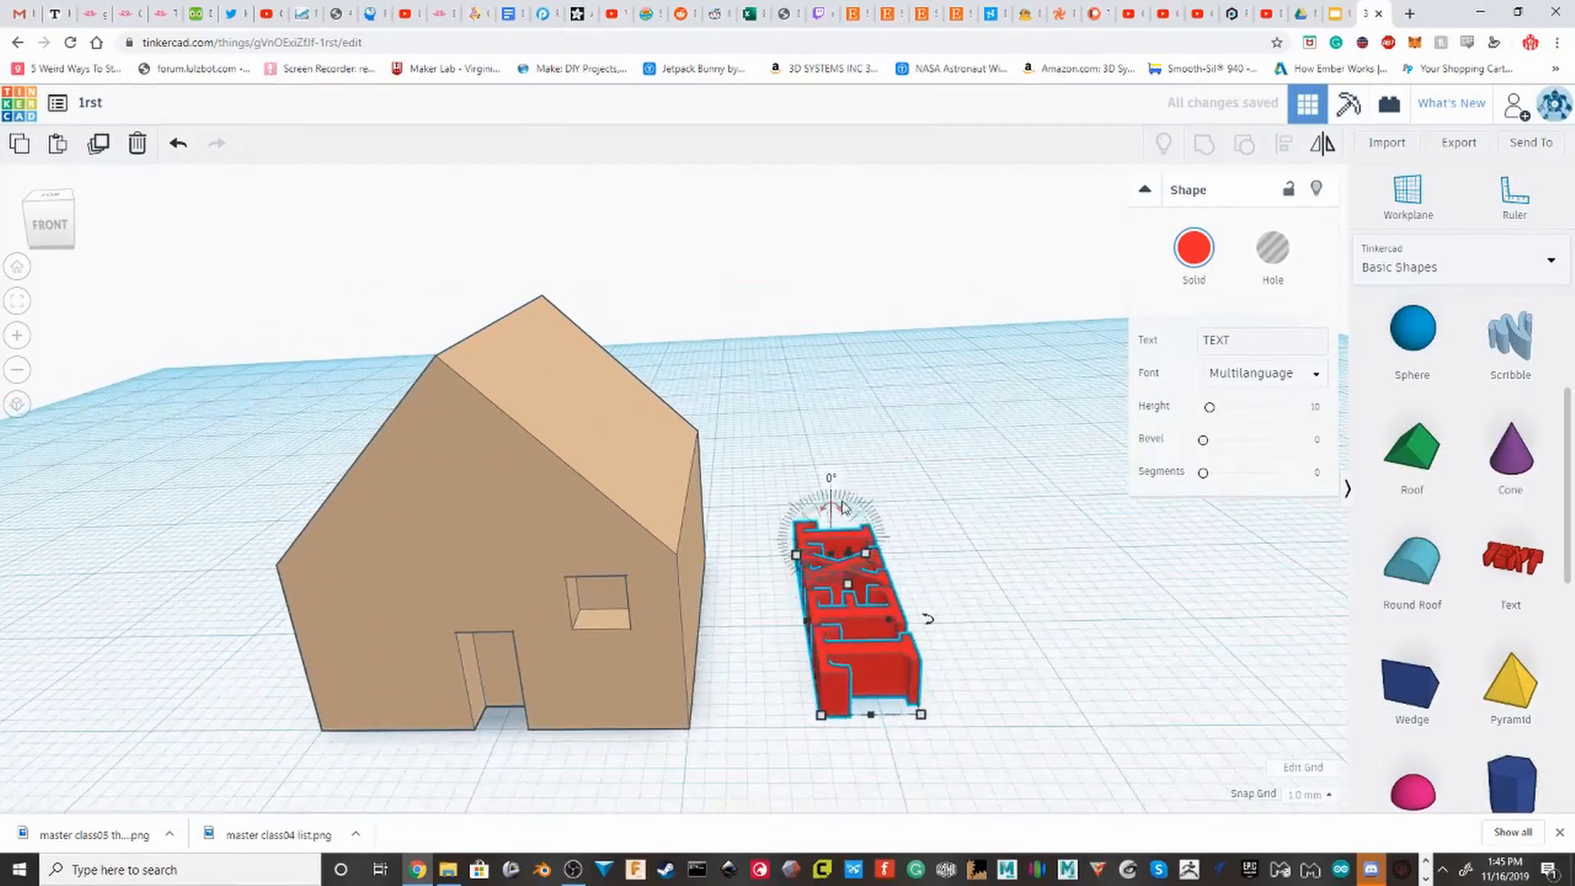
pyautogui.moveTo(850, 555); pyautogui.dragTo(548, 460)
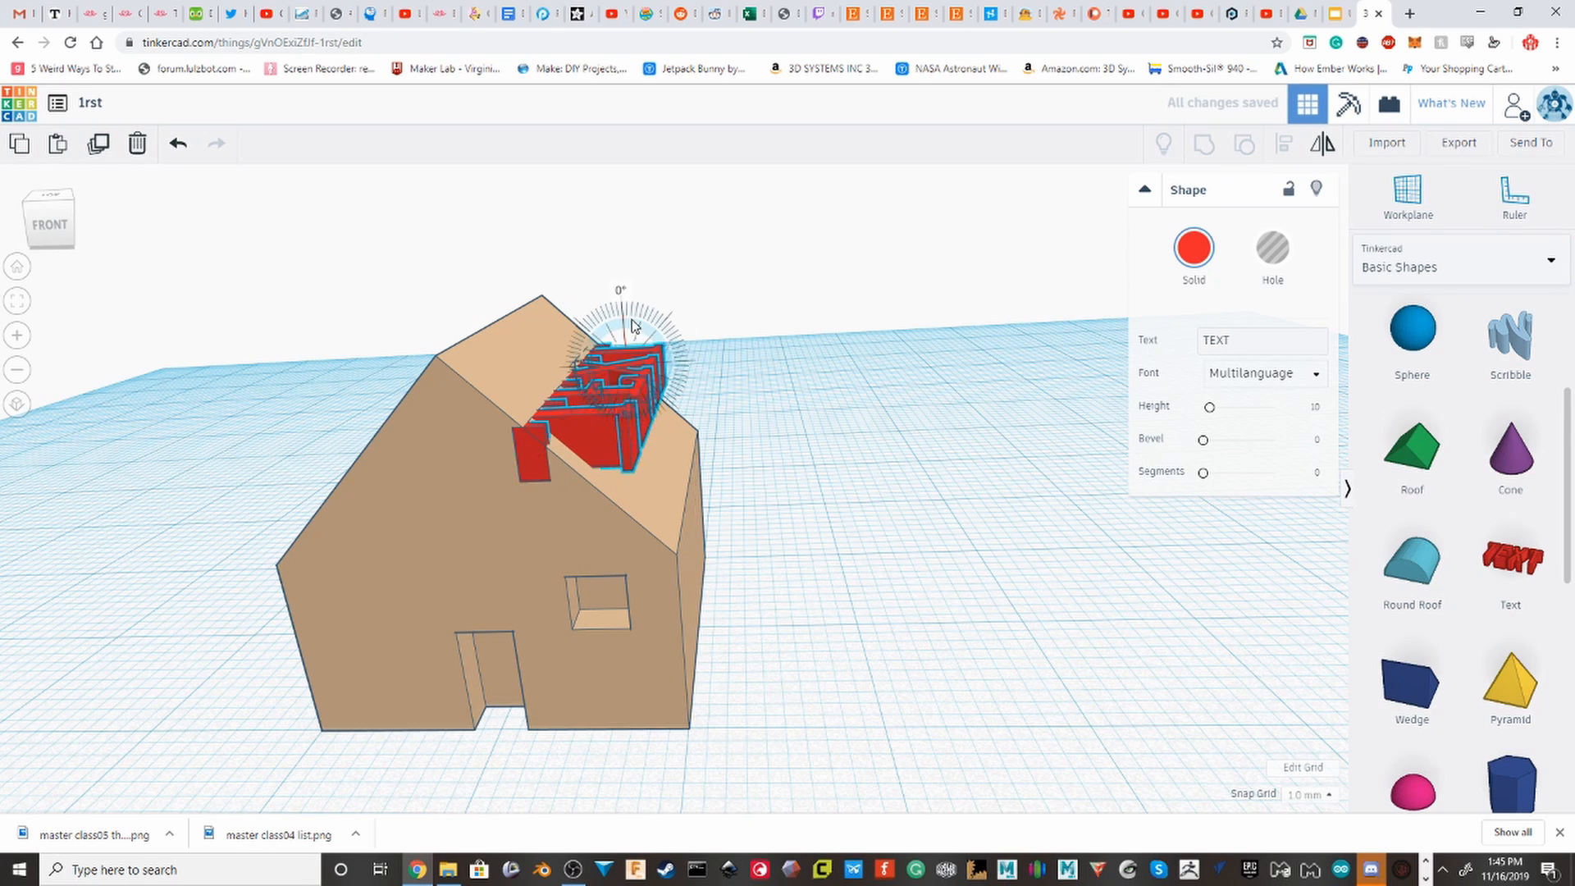
pyautogui.moveTo(644, 357); pyautogui.dragTo(644, 356)
pyautogui.moveTo(644, 357); pyautogui.dragTo(254, 542, button='right')
pyautogui.scroll(4, 695, 339)
pyautogui.scroll(-3, 677, 476)
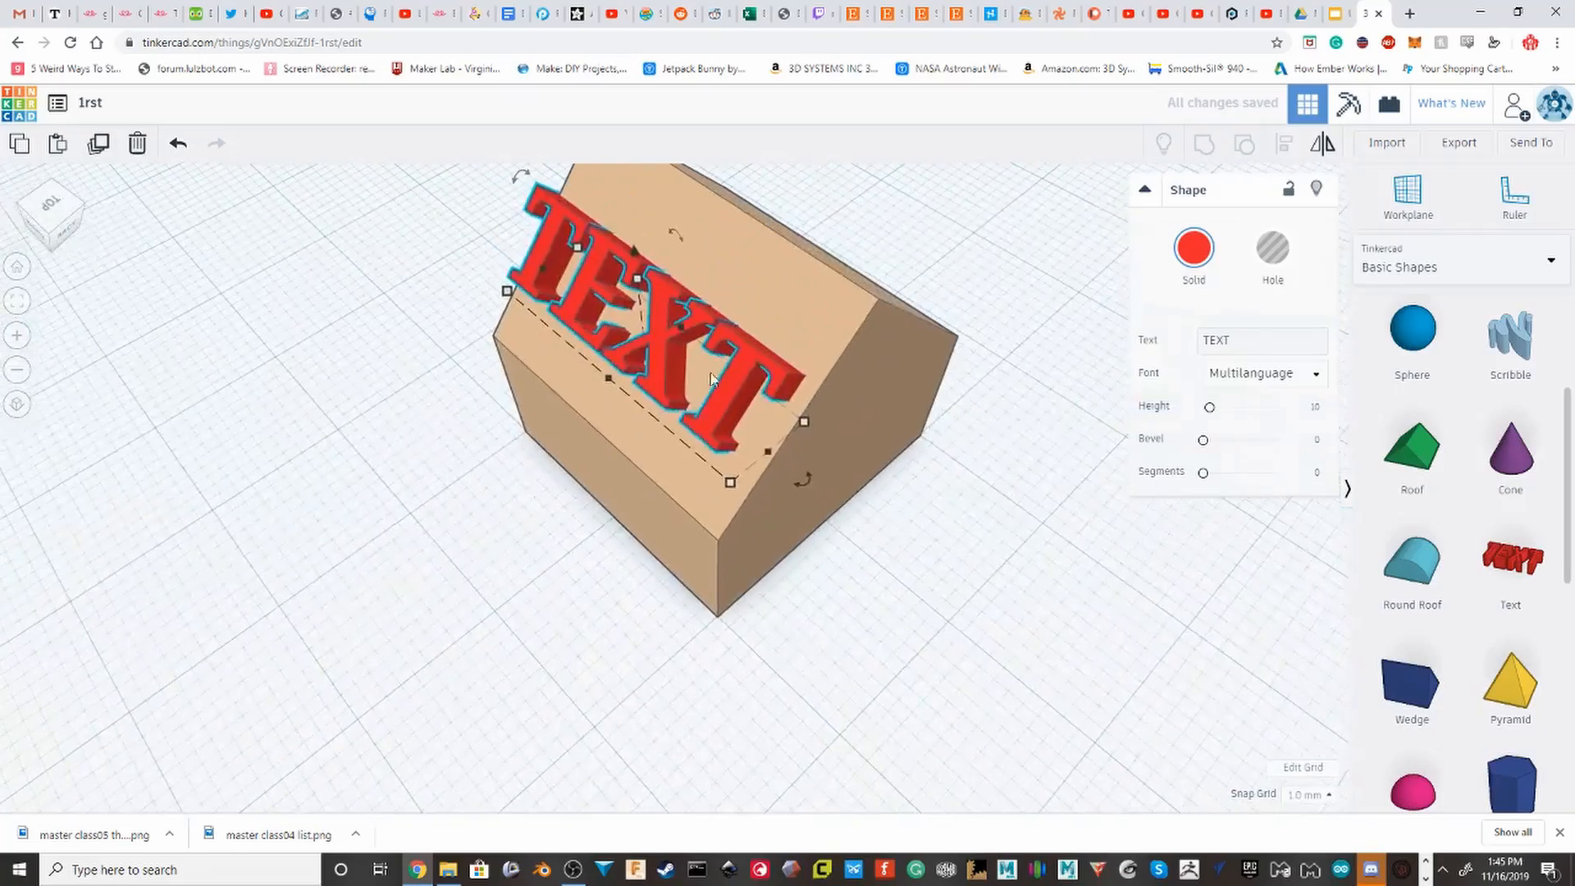
# Position the text on the roof slope and resize its footprint to about 18.06 by 5.14 mm.
pyautogui.moveTo(666, 372); pyautogui.dragTo(674, 379)
pyautogui.moveTo(677, 382); pyautogui.dragTo(972, 375, button='right')
pyautogui.moveTo(742, 365); pyautogui.dragTo(783, 371, button='middle')
pyautogui.moveTo(801, 402); pyautogui.dragTo(782, 404)
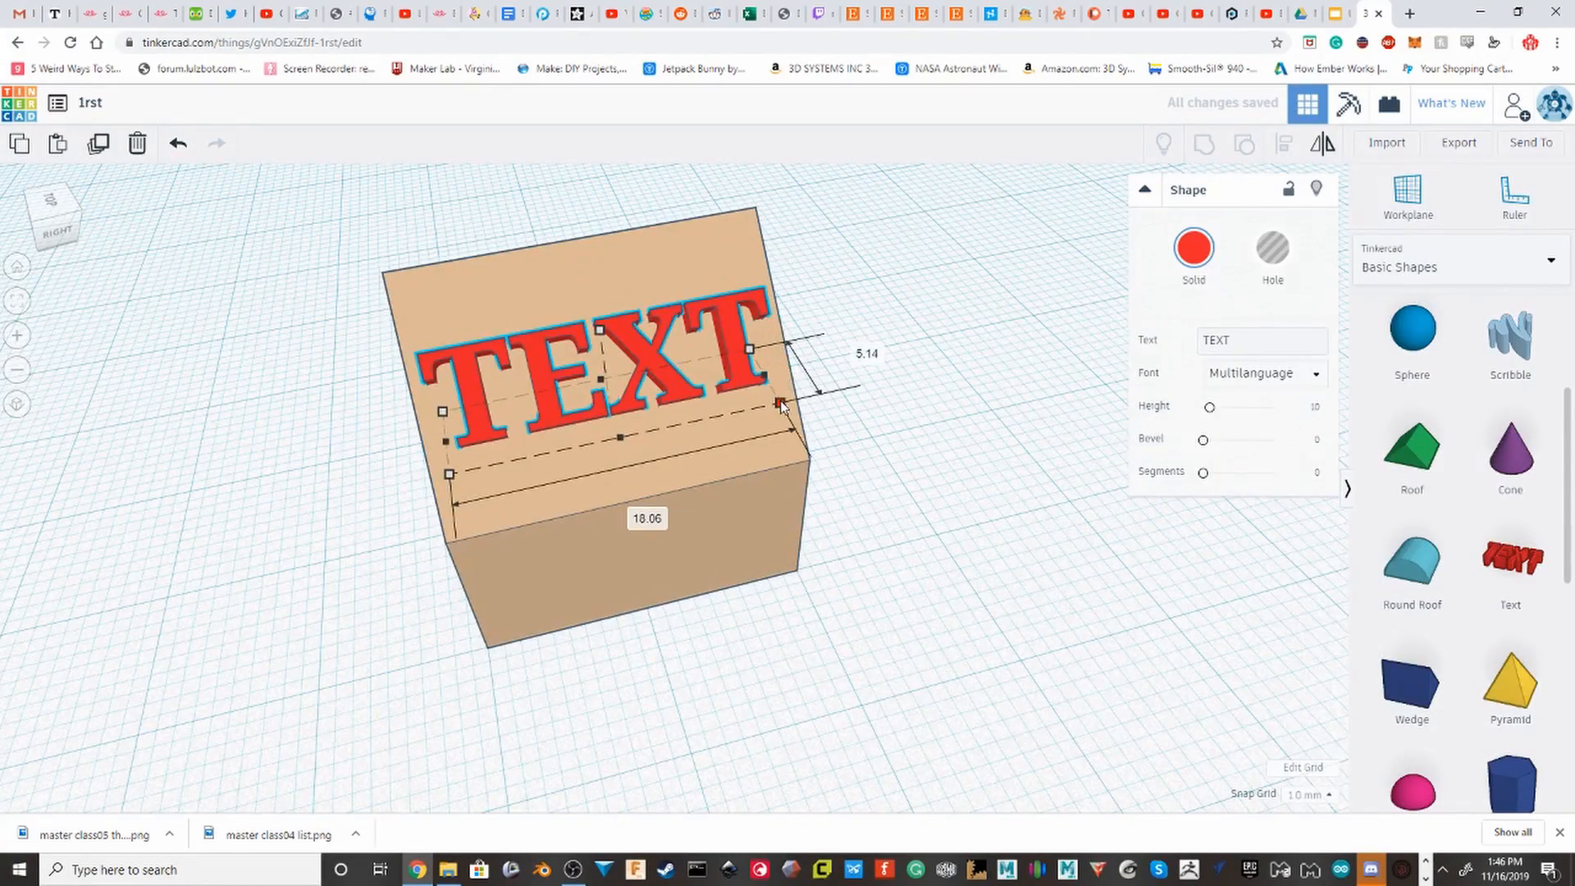
pyautogui.scroll(-3, 880, 422)
# Delete the manually aligned text from the roof.
pyautogui.moveTo(976, 374); pyautogui.dragTo(875, 514, button='middle')
pyautogui.scroll(3, 724, 527)
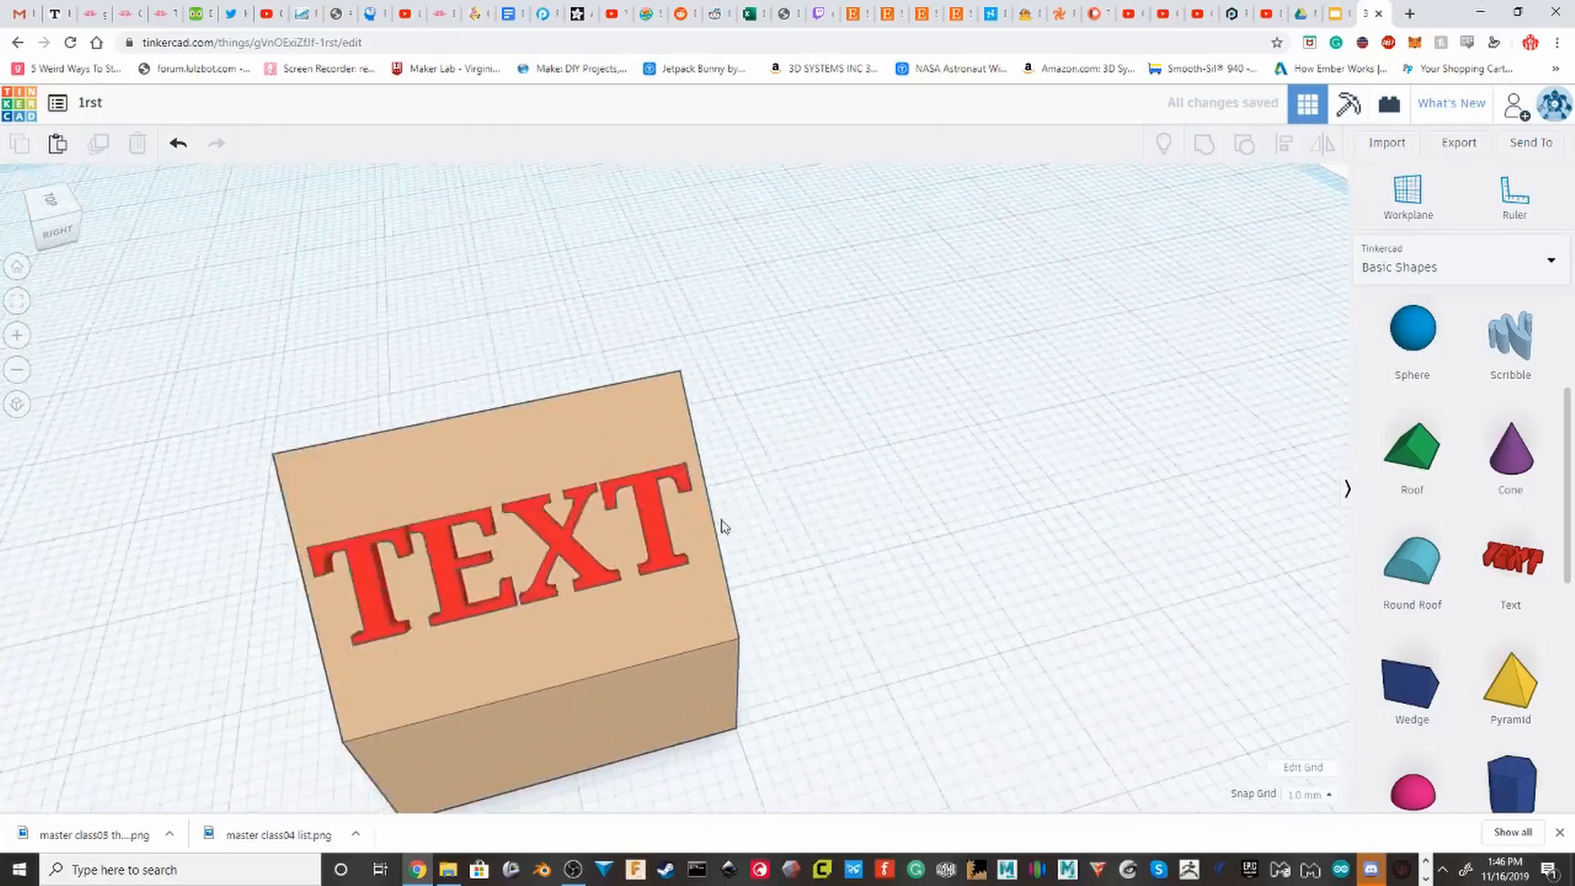
pyautogui.moveTo(734, 615); pyautogui.dragTo(970, 472, button='middle')
pyautogui.moveTo(739, 566); pyautogui.dragTo(498, 519, button='right')
pyautogui.scroll(1, 854, 510)
pyautogui.scroll(-3, 855, 513)
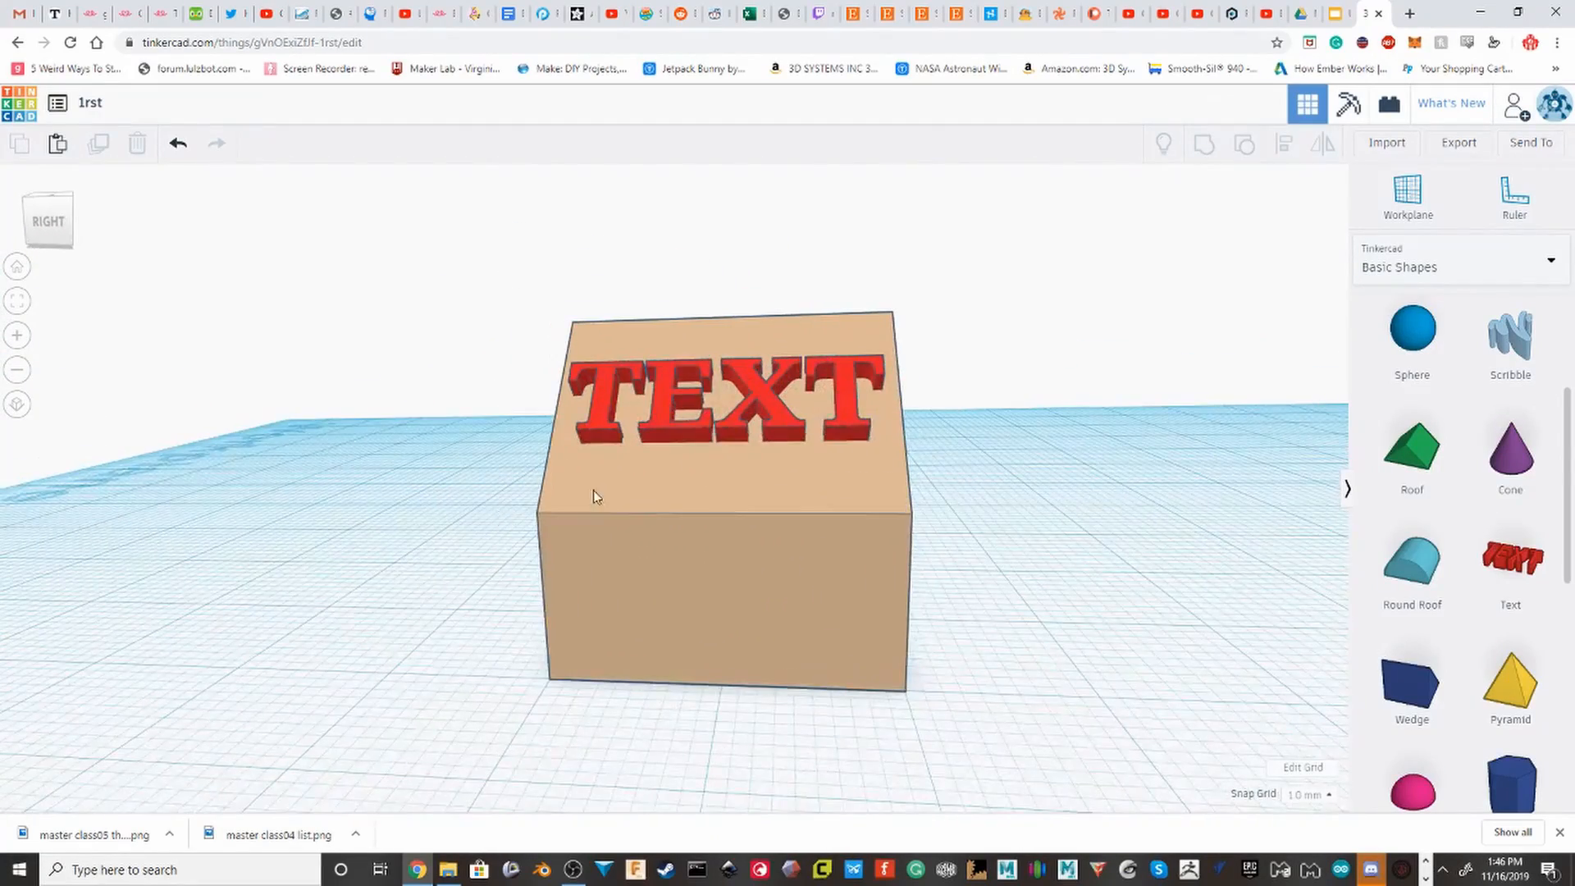
pyautogui.click(773, 413)
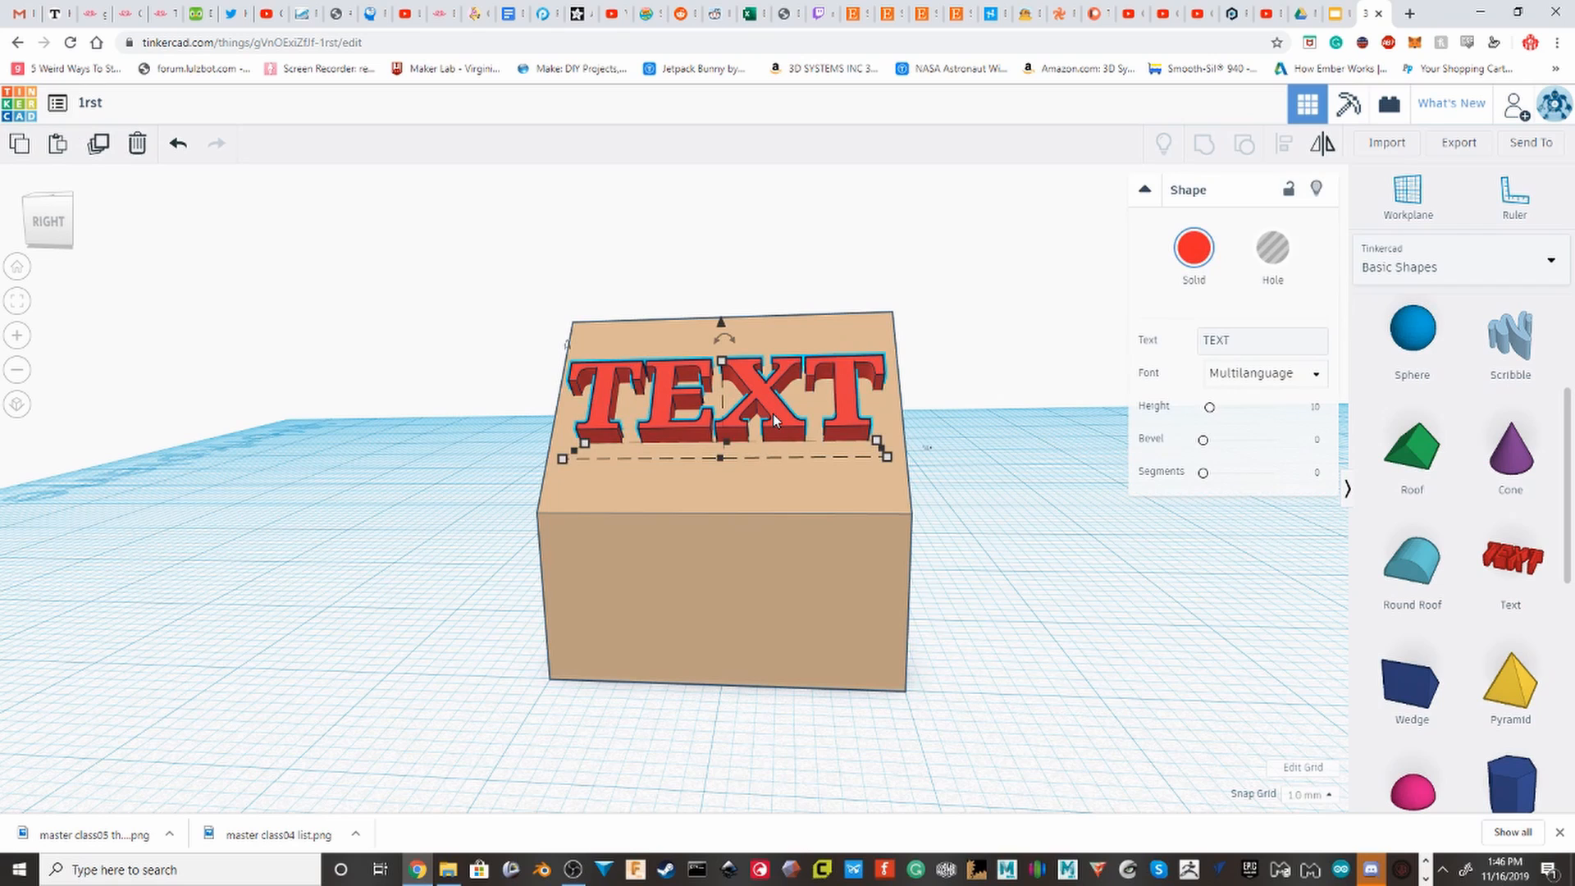
pyautogui.press('Delete')
pyautogui.scroll(-4, 771, 356)
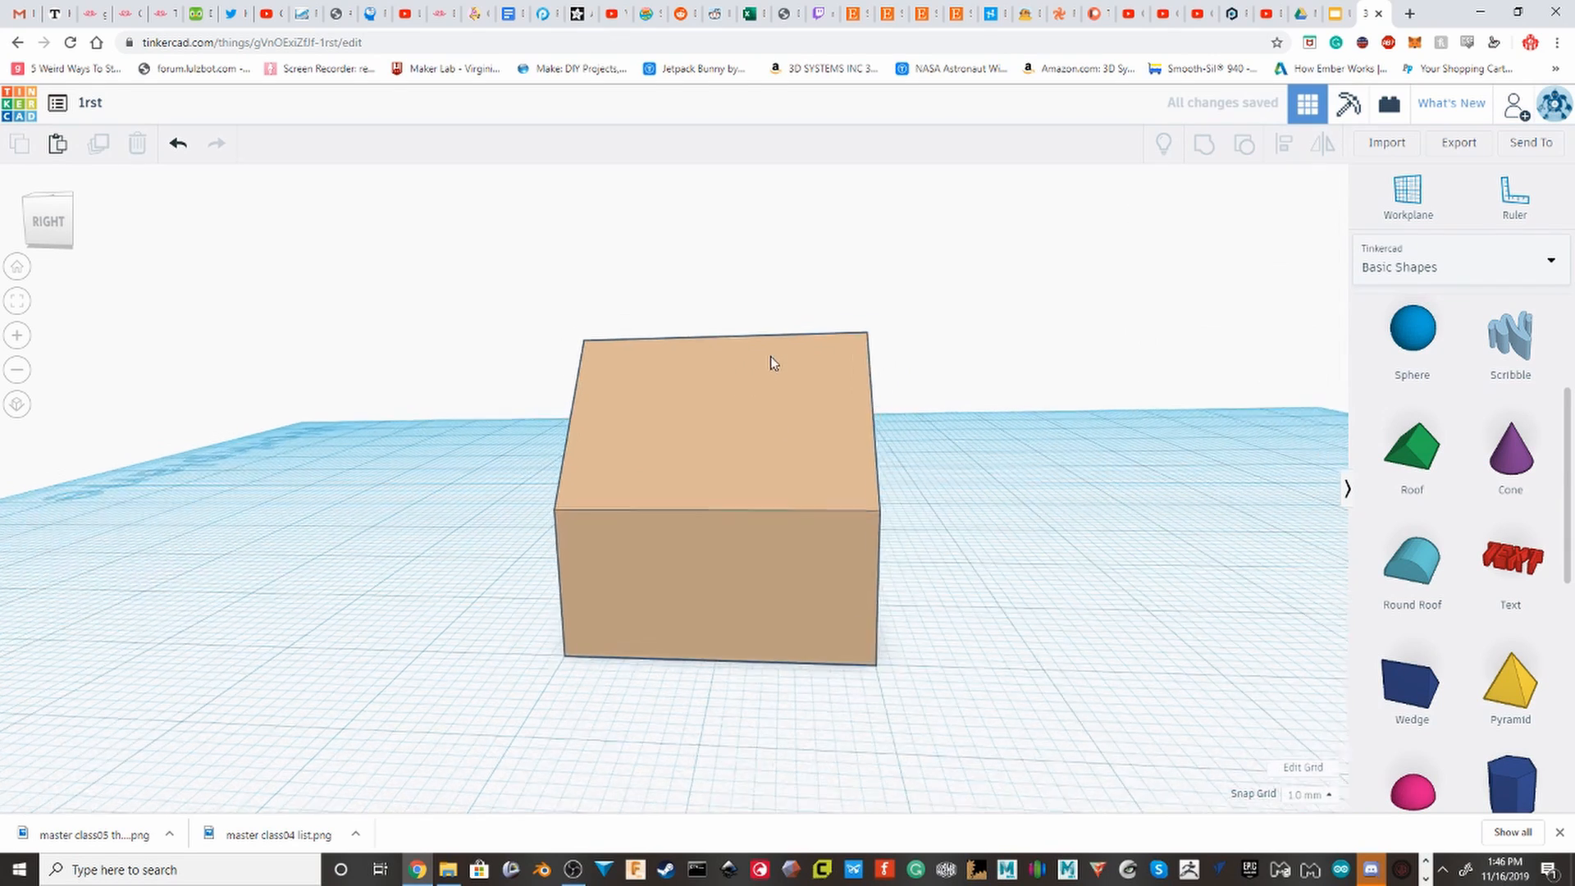
# Place a new workplane on the sloped roof face of the house.
pyautogui.scroll(2, 594, 440)
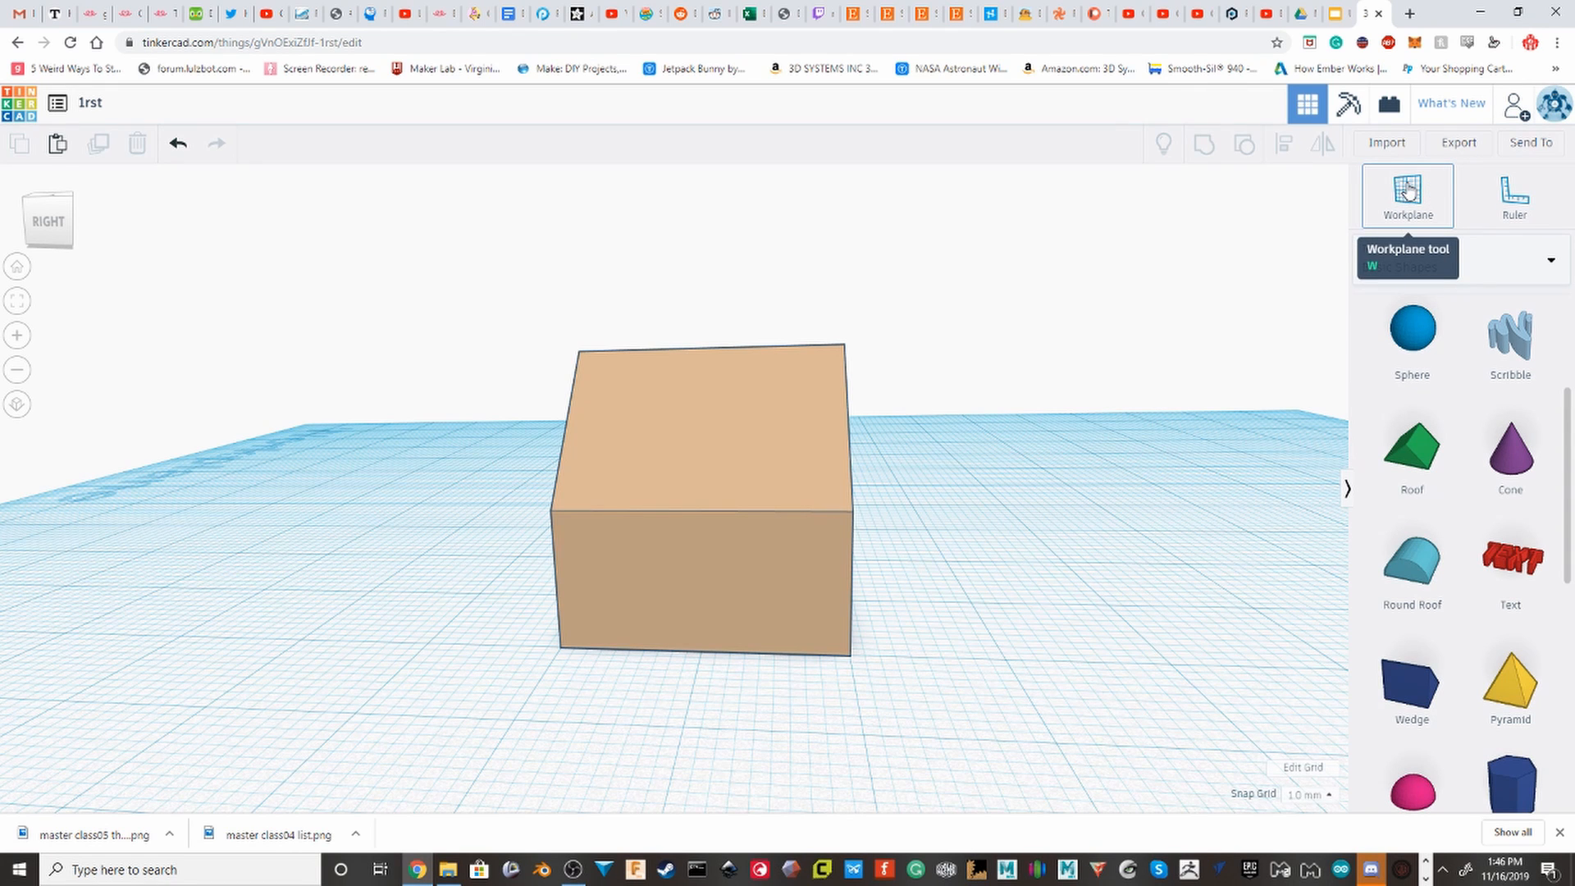
pyautogui.click(1361, 208)
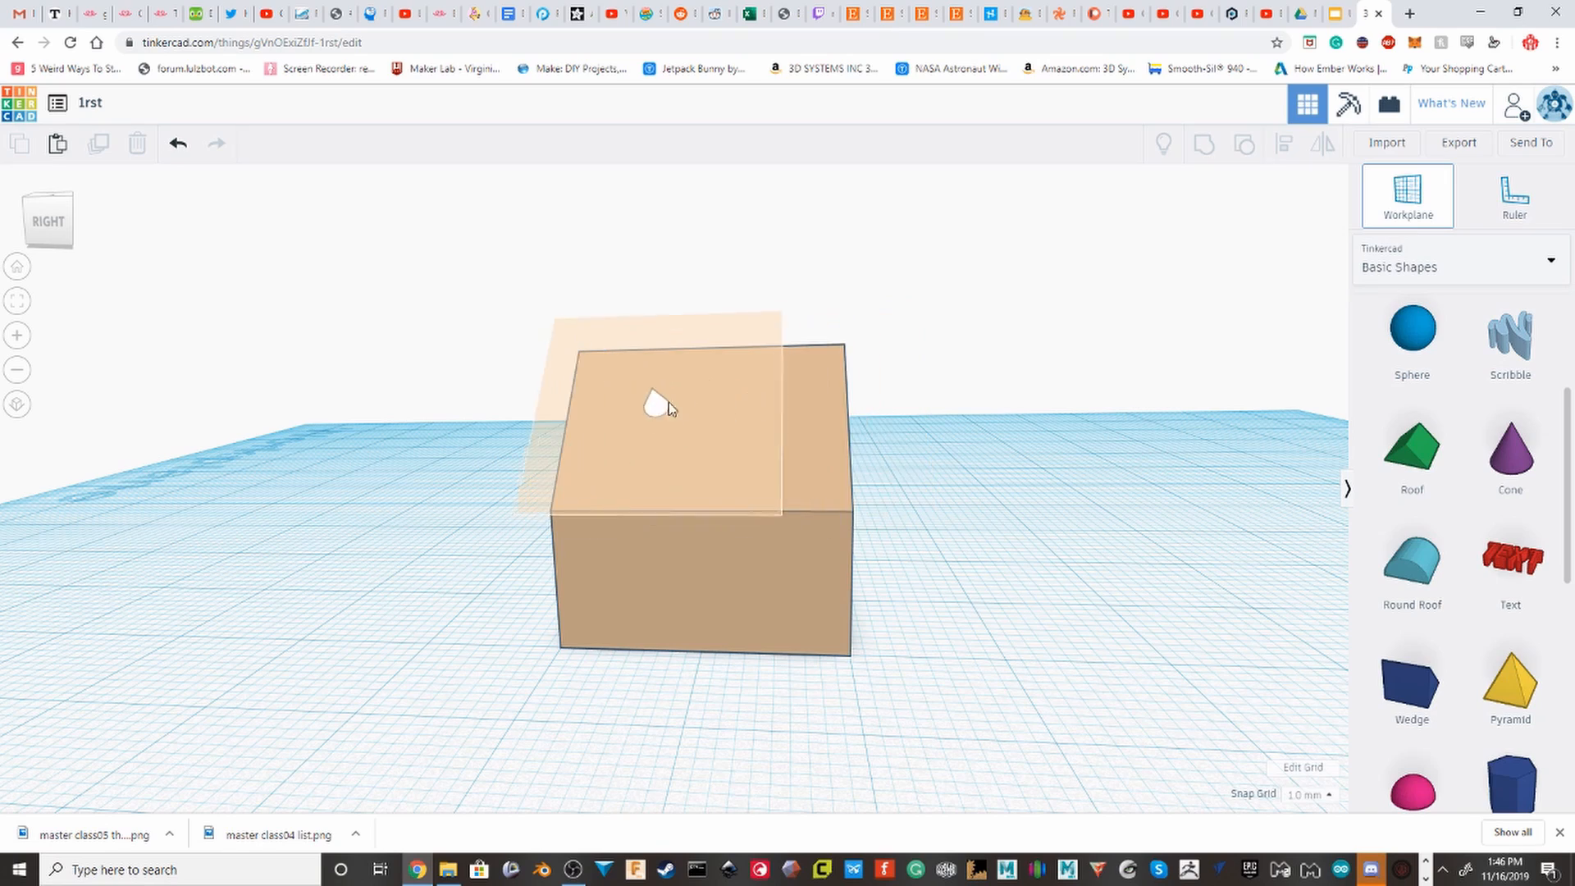
pyautogui.click(707, 422)
# Add a Text shape scaled to about 20.71 by 5.54 mm and position it on the roof slope.
pyautogui.scroll(1, 1545, 597)
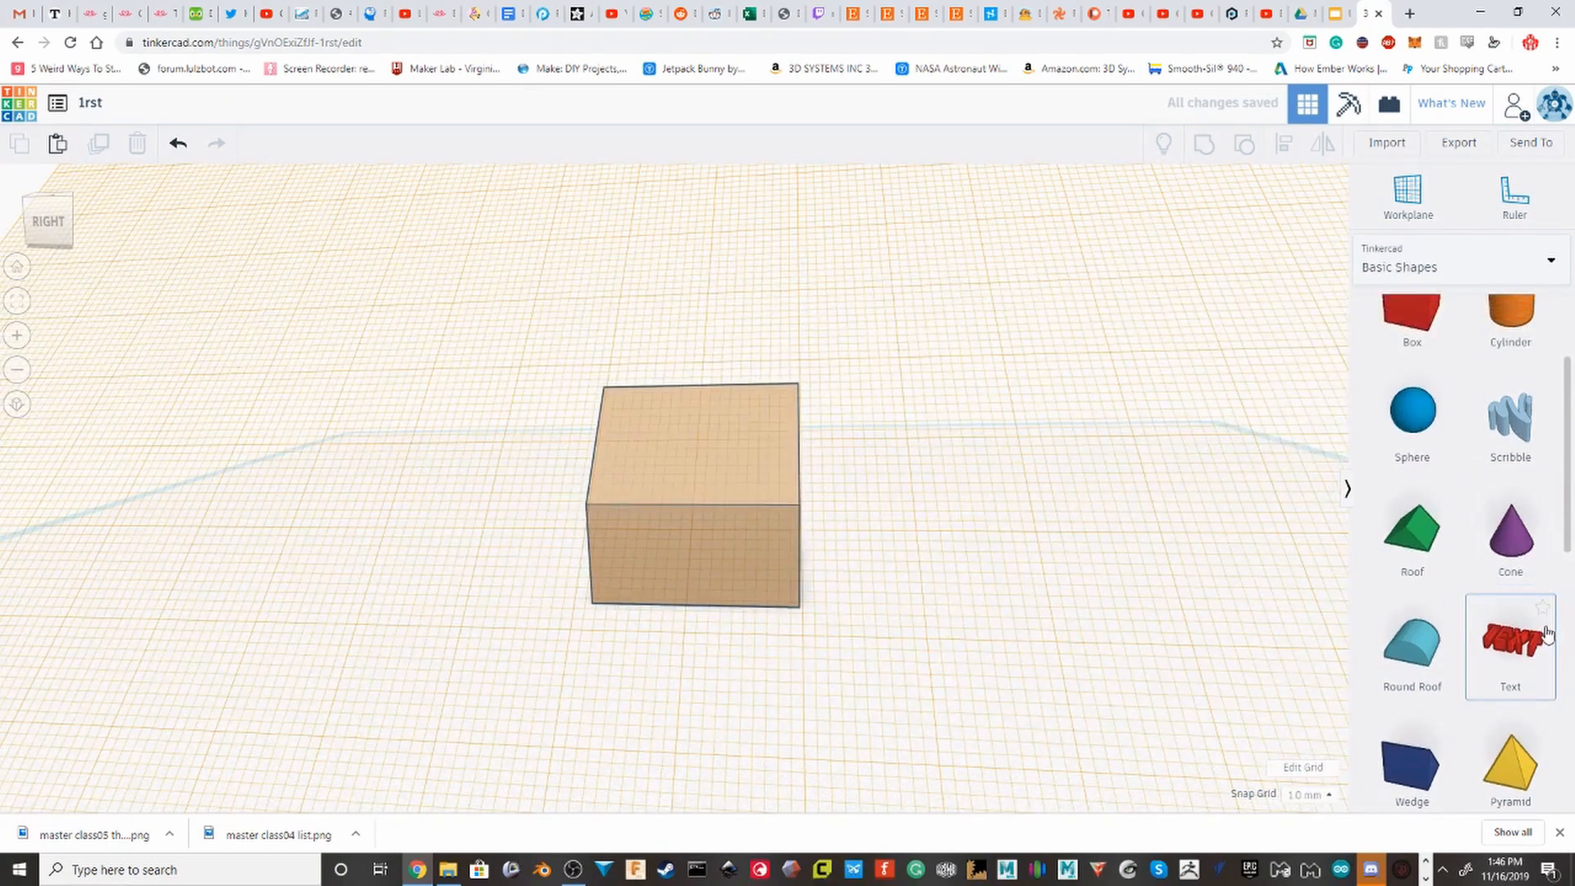
pyautogui.click(681, 459)
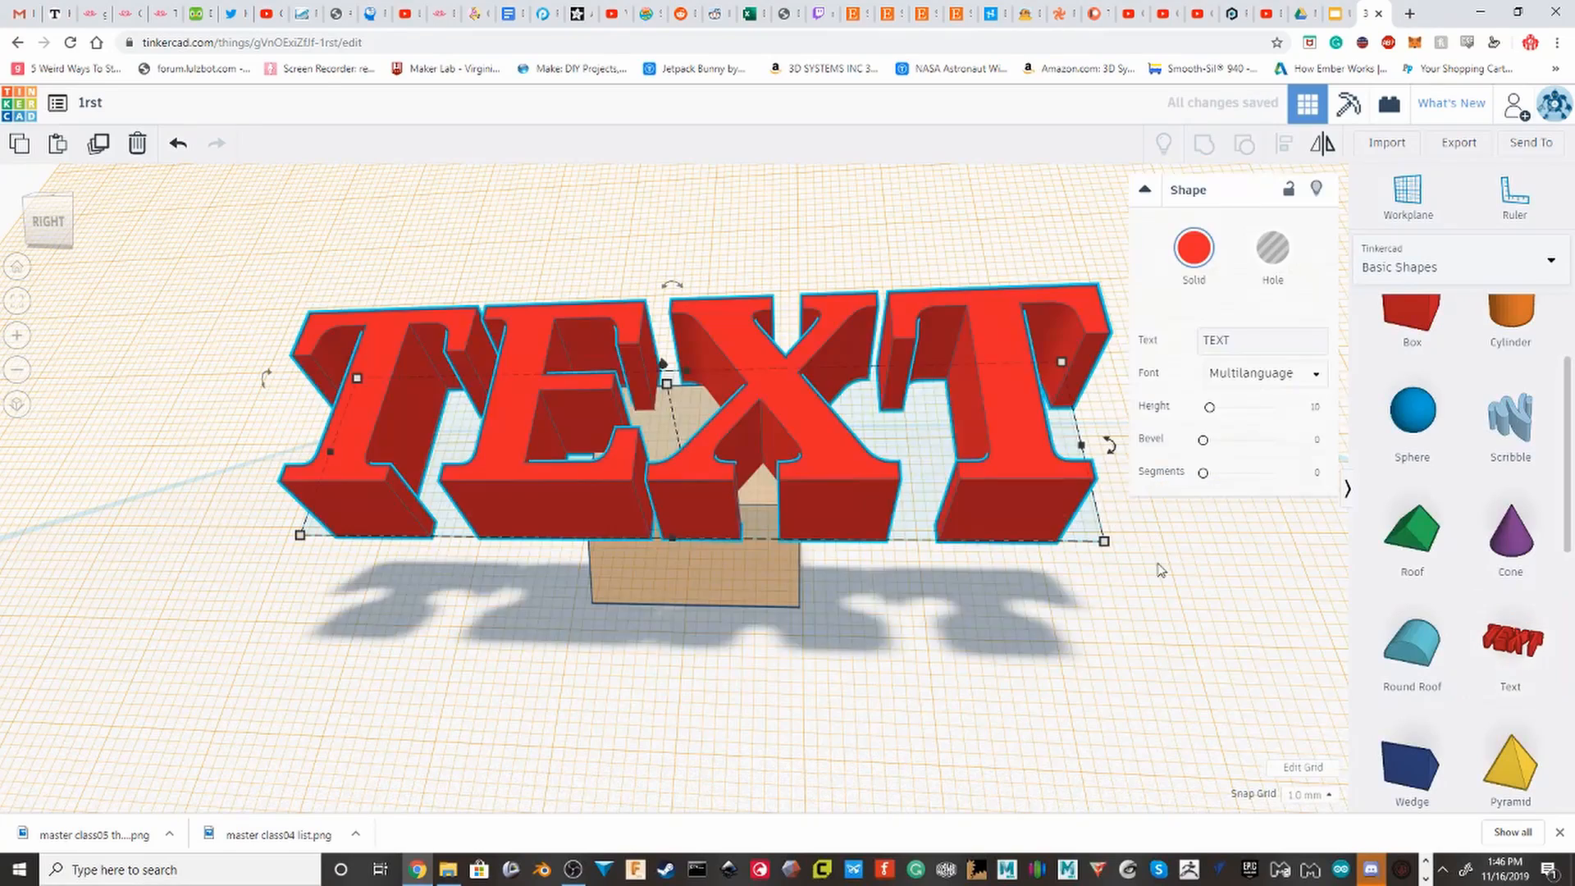
pyautogui.moveTo(1105, 545); pyautogui.dragTo(745, 459)
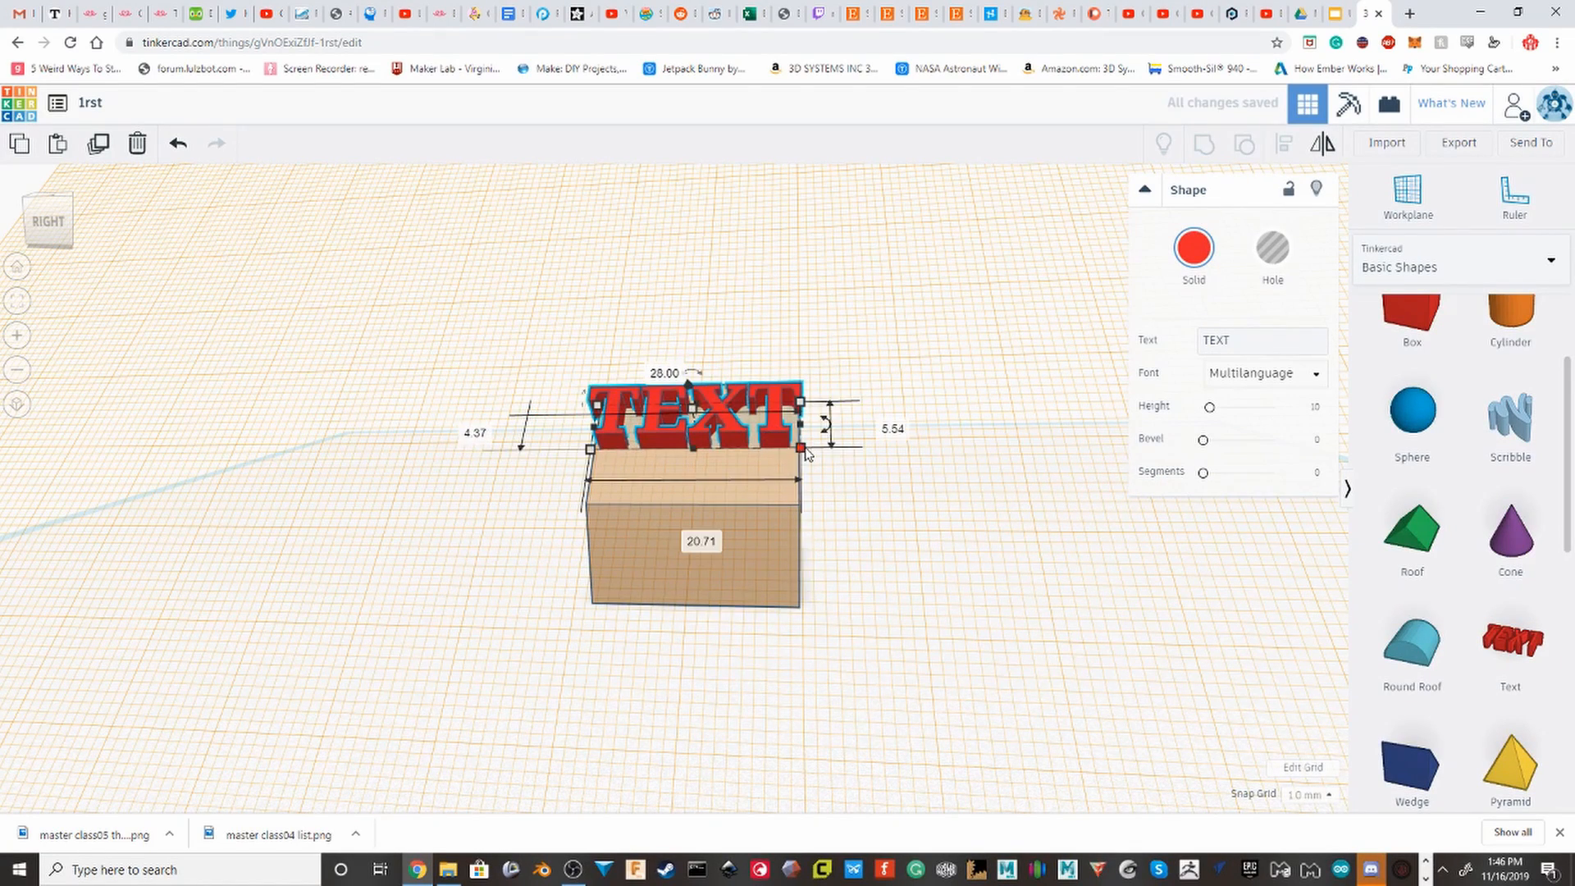
pyautogui.moveTo(689, 424); pyautogui.dragTo(724, 466)
pyautogui.moveTo(706, 447); pyautogui.dragTo(1031, 475, button='right')
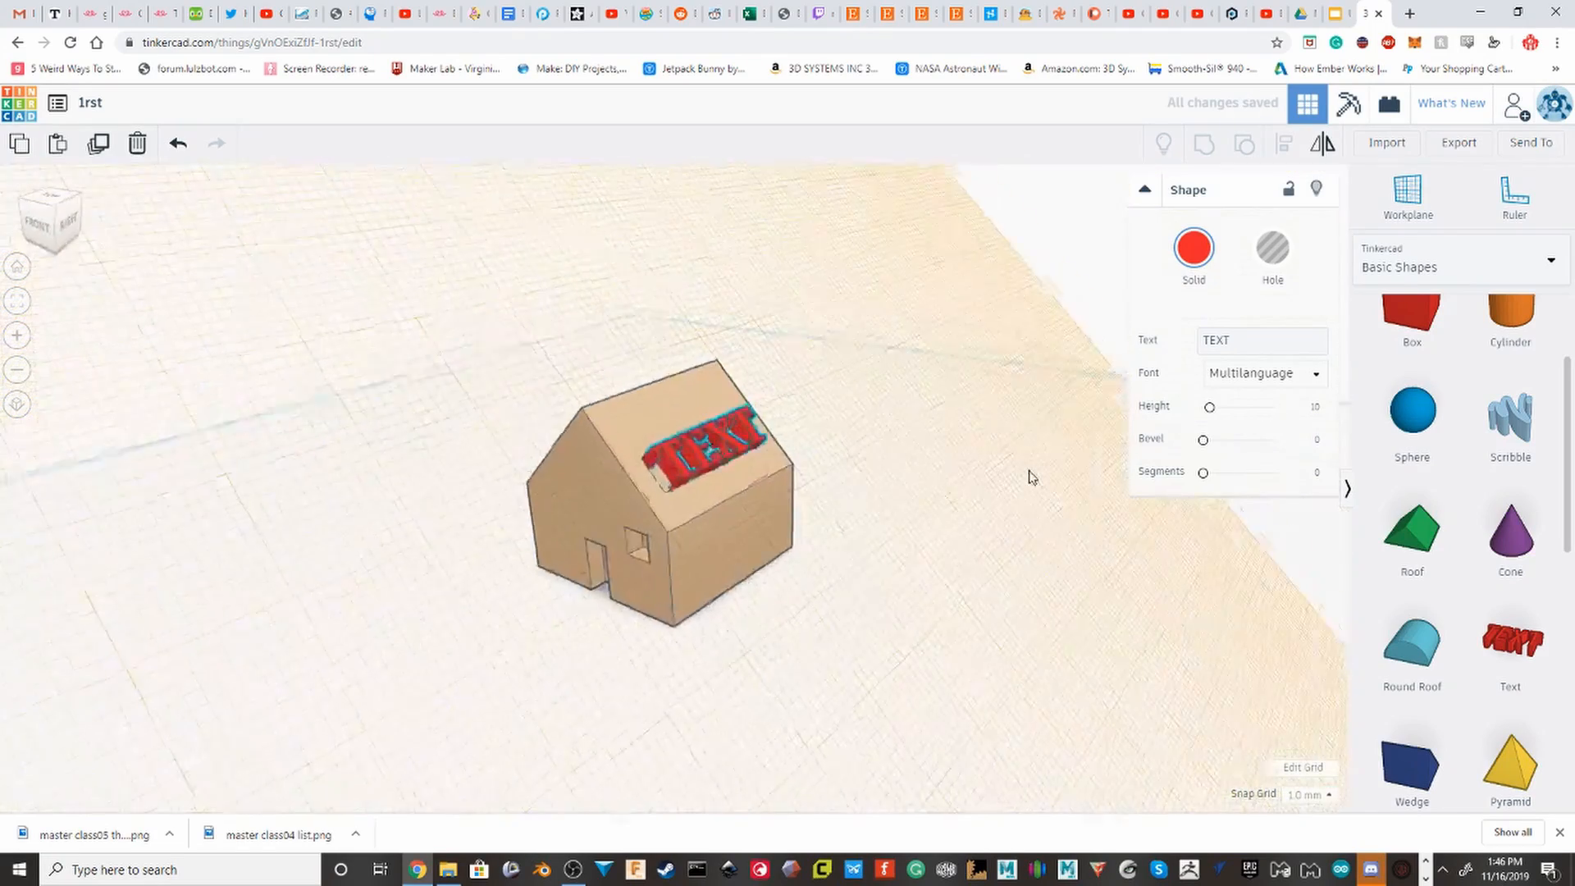
# Try raising the text's height to 5 mm perpendicular to the roof, and undo the change.
pyautogui.scroll(5, 882, 380)
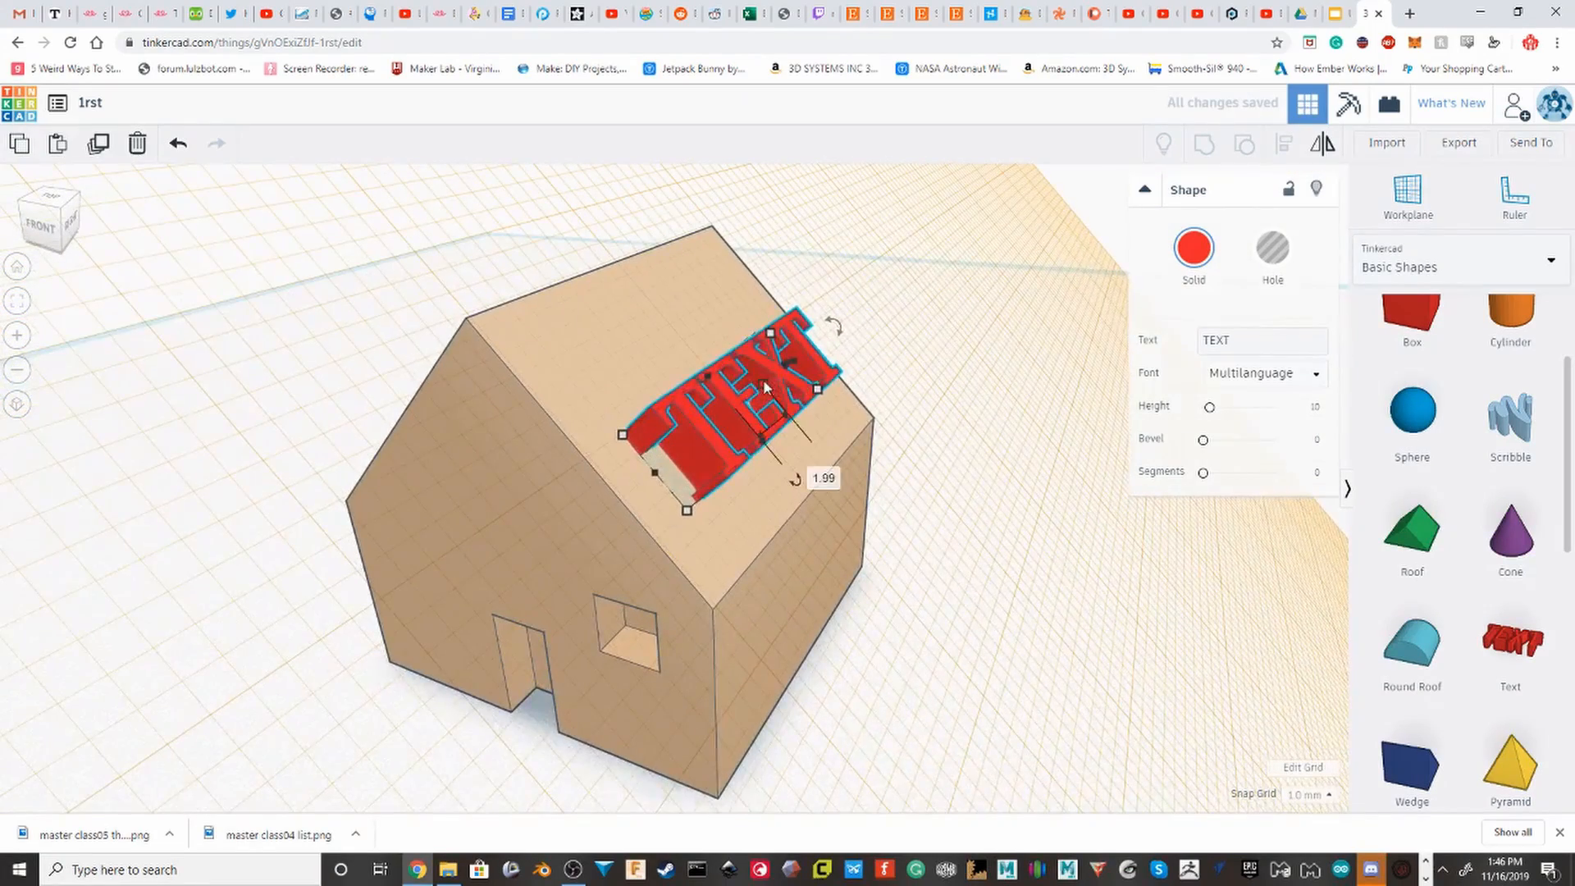
pyautogui.moveTo(764, 387); pyautogui.dragTo(896, 339)
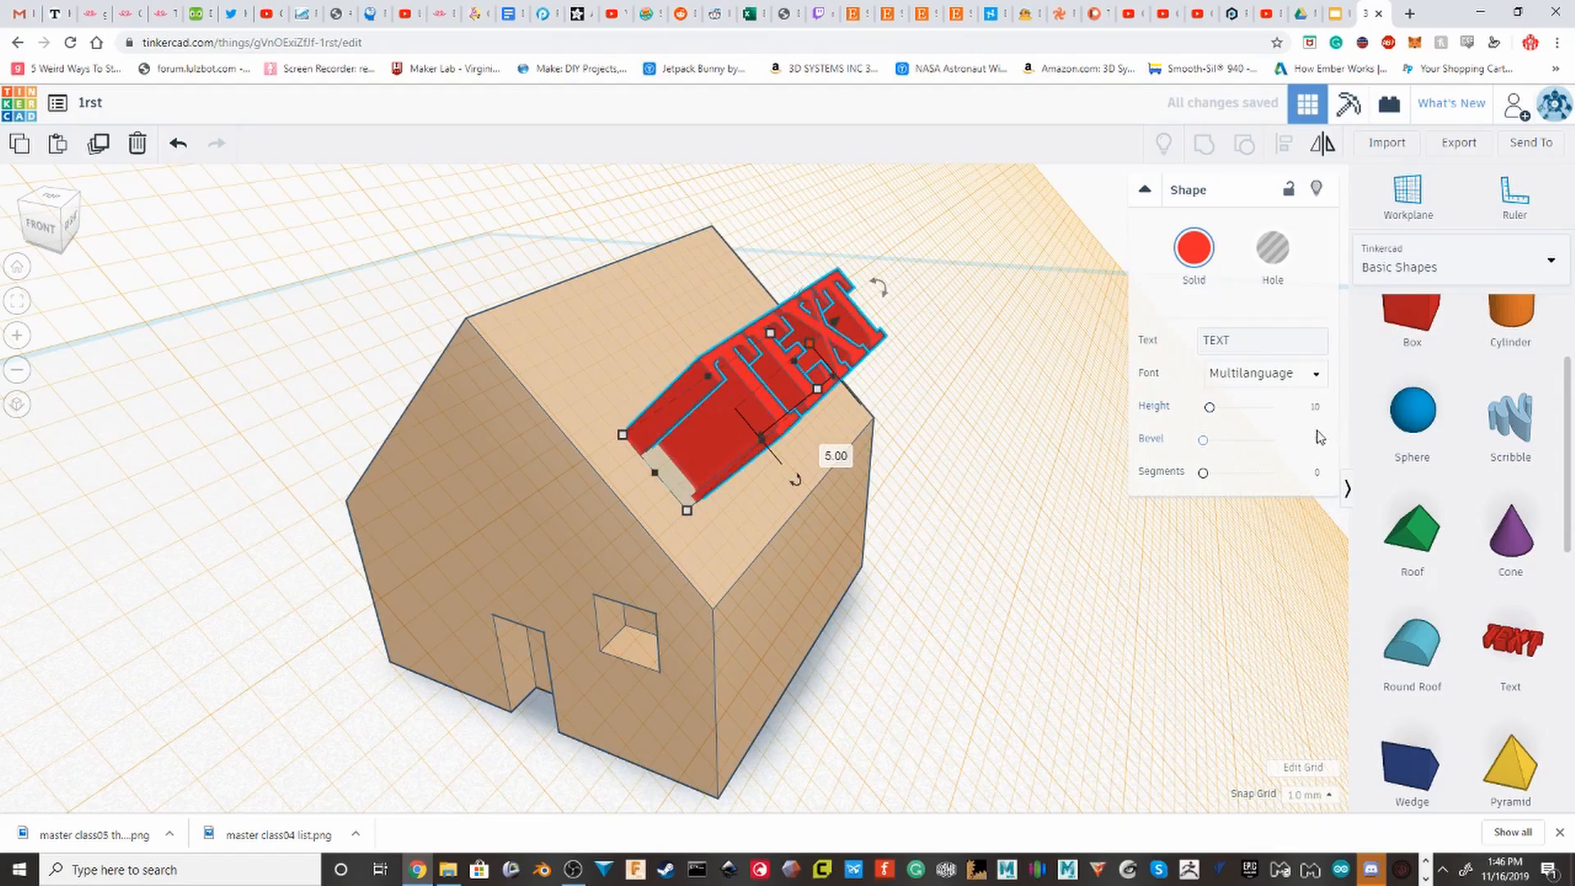
pyautogui.hotkey('ctrl', 'z')
# Return the workplane to the base grid and try stretching the roof text vertically, undoing the stretch.
pyautogui.click(948, 482)
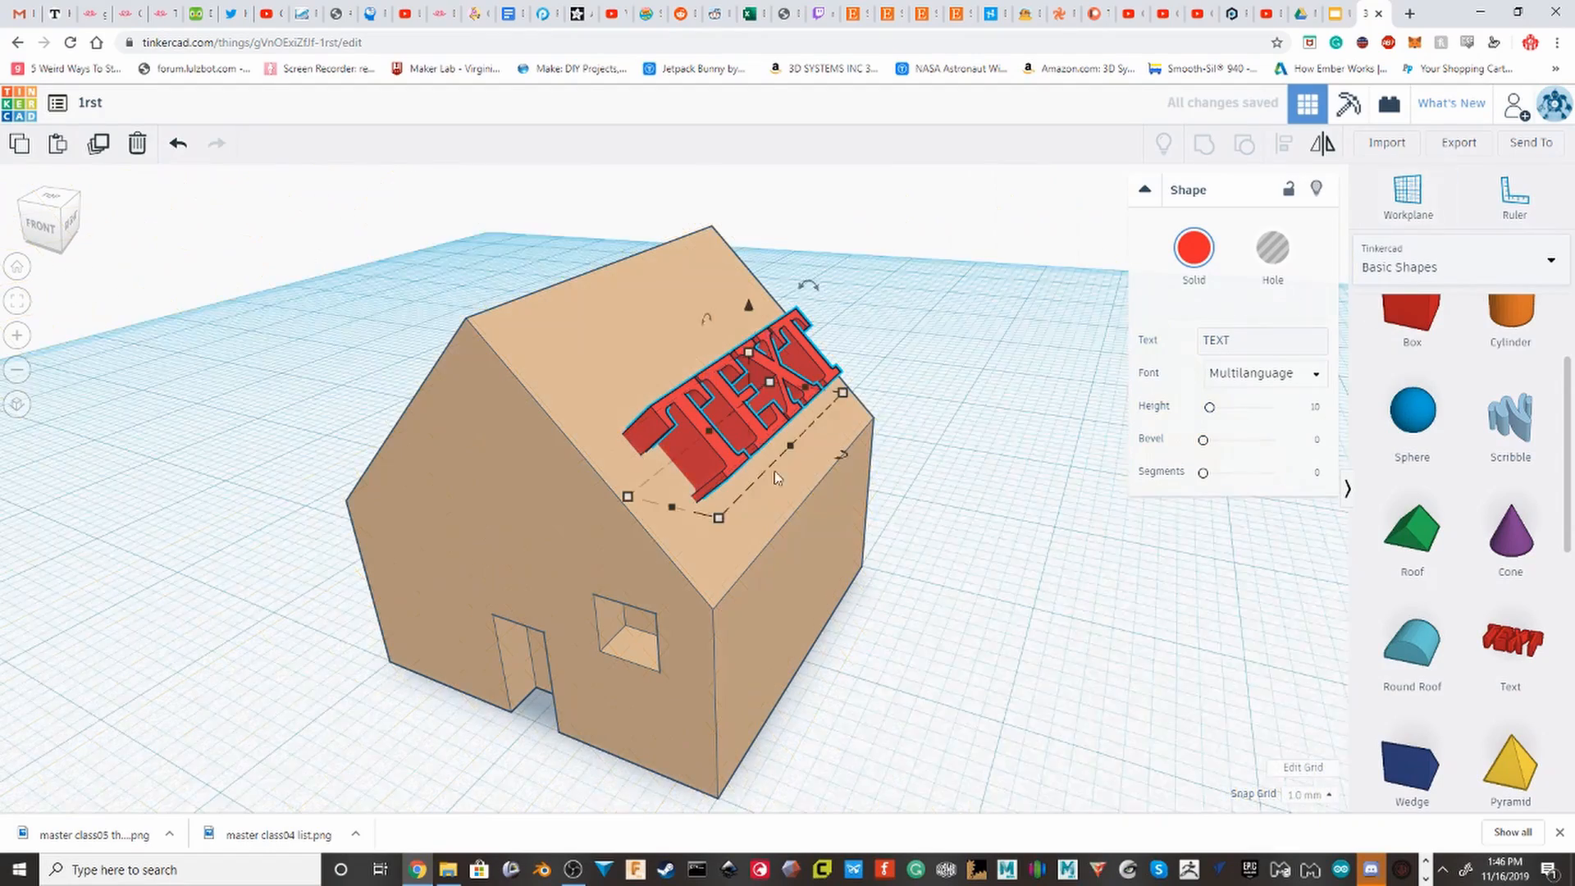
pyautogui.moveTo(911, 457); pyautogui.dragTo(711, 422, button='right')
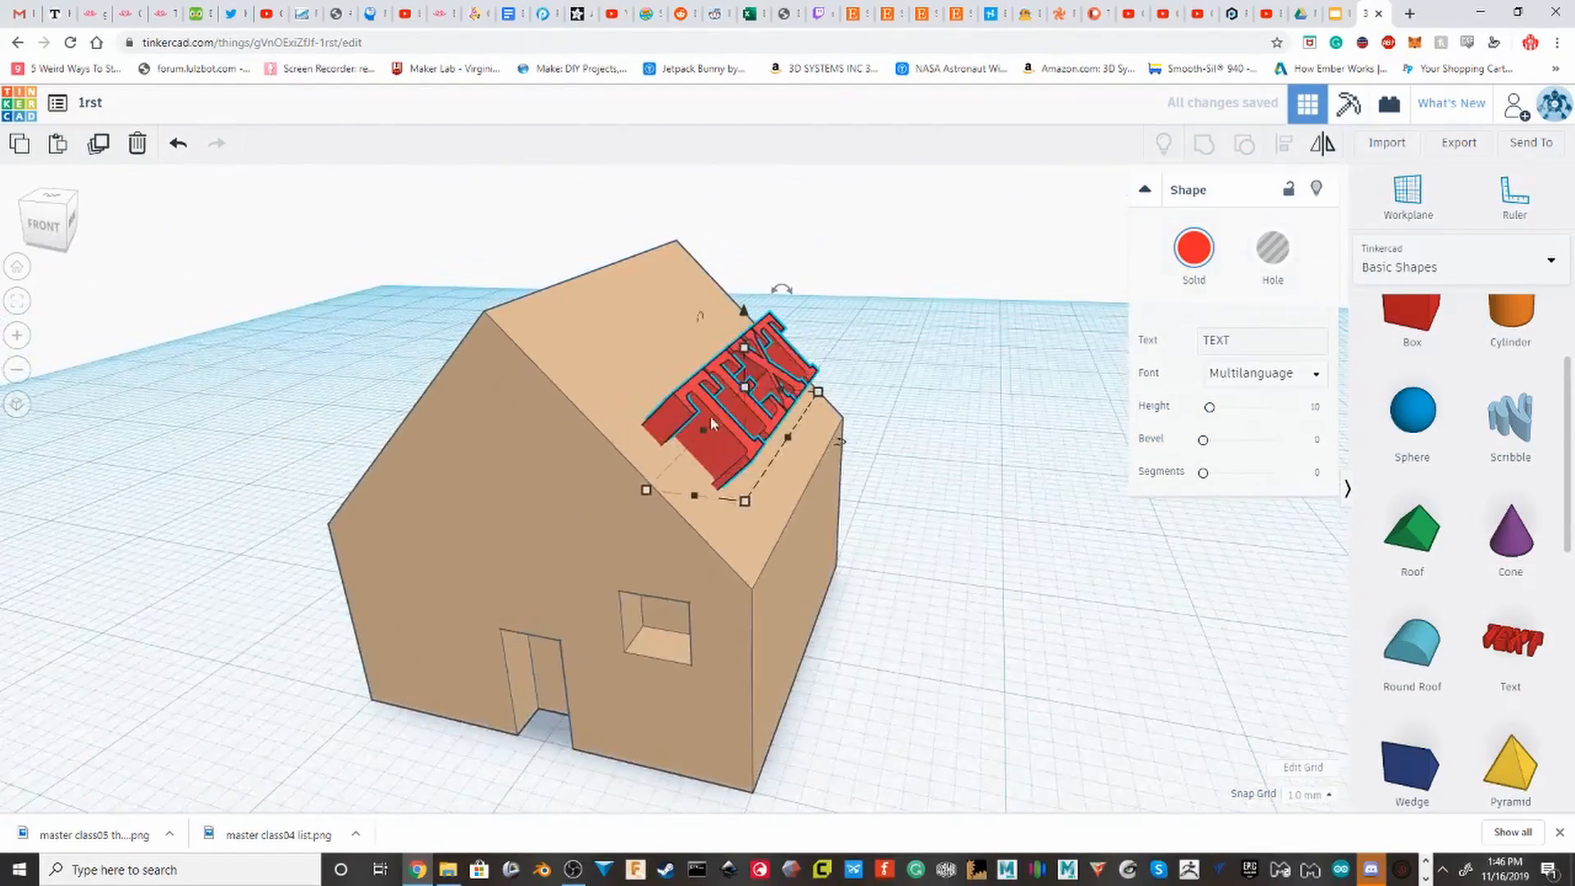
pyautogui.moveTo(742, 355); pyautogui.dragTo(953, 219)
pyautogui.scroll(-2, 853, 287)
pyautogui.moveTo(826, 306); pyautogui.dragTo(900, 359, button='right')
pyautogui.scroll(2, 889, 331)
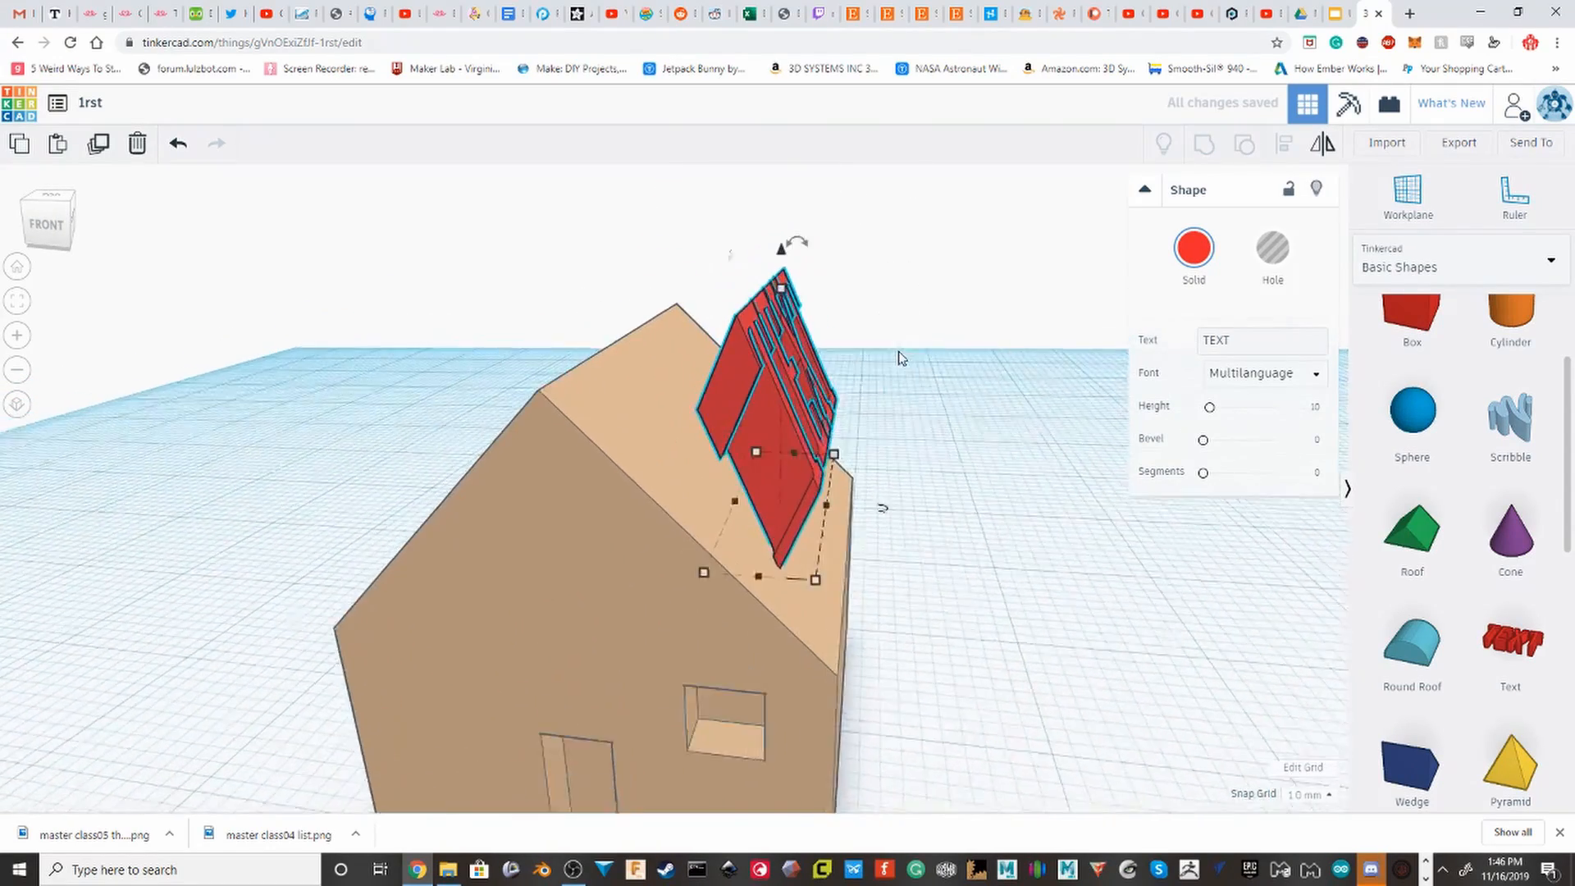
pyautogui.hotkey('ctrl', 'z')
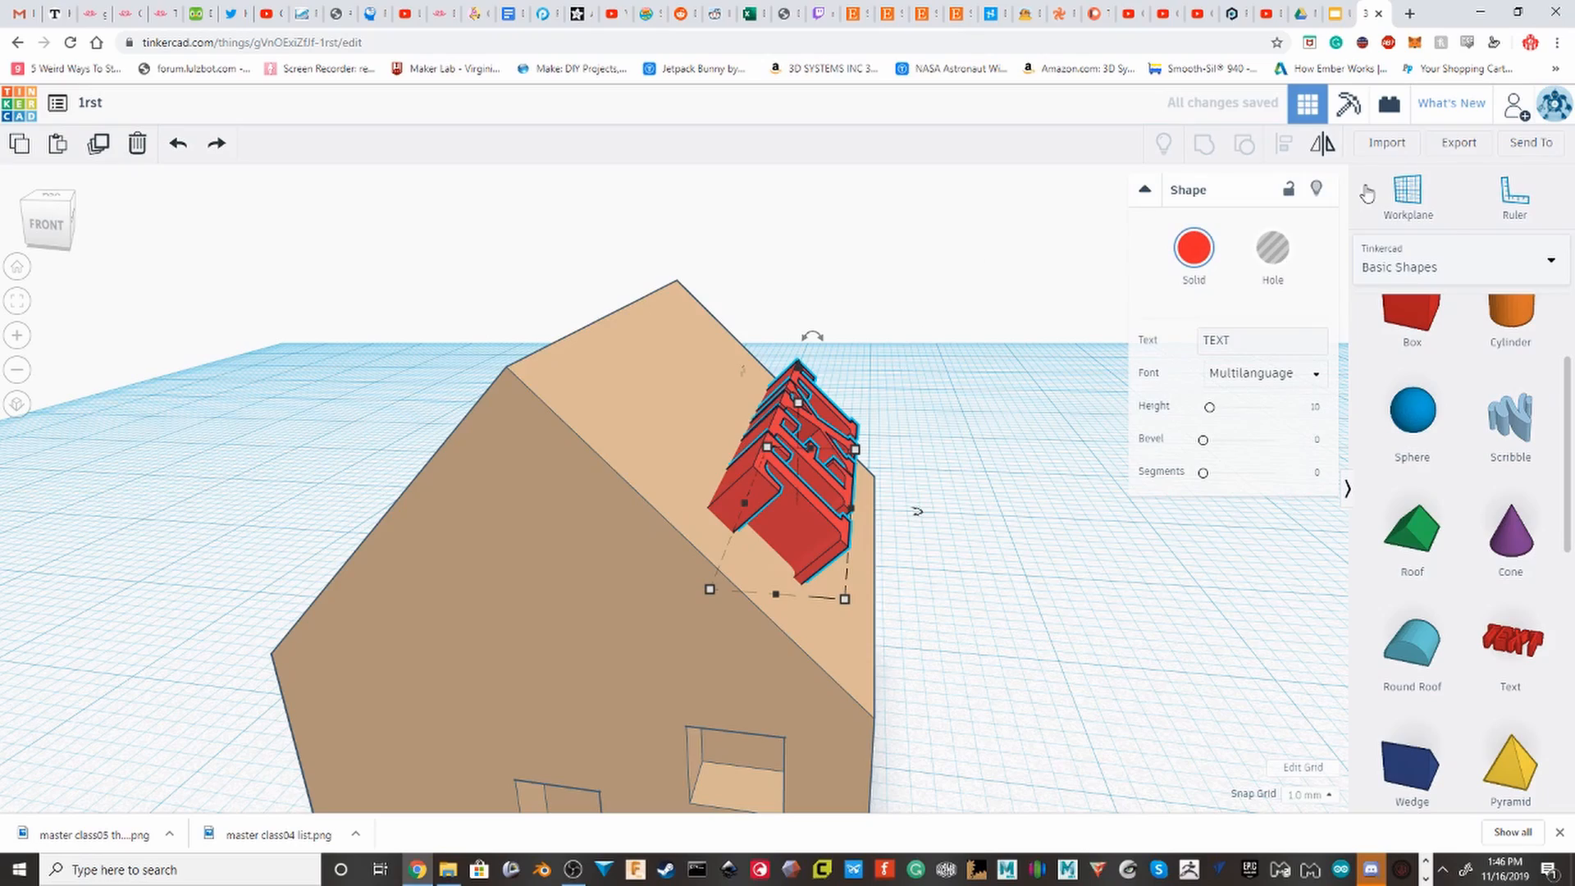
# Put the workplane back on the roof slope and try extending the text perpendicular to it, undoing the change.
pyautogui.click(922, 414)
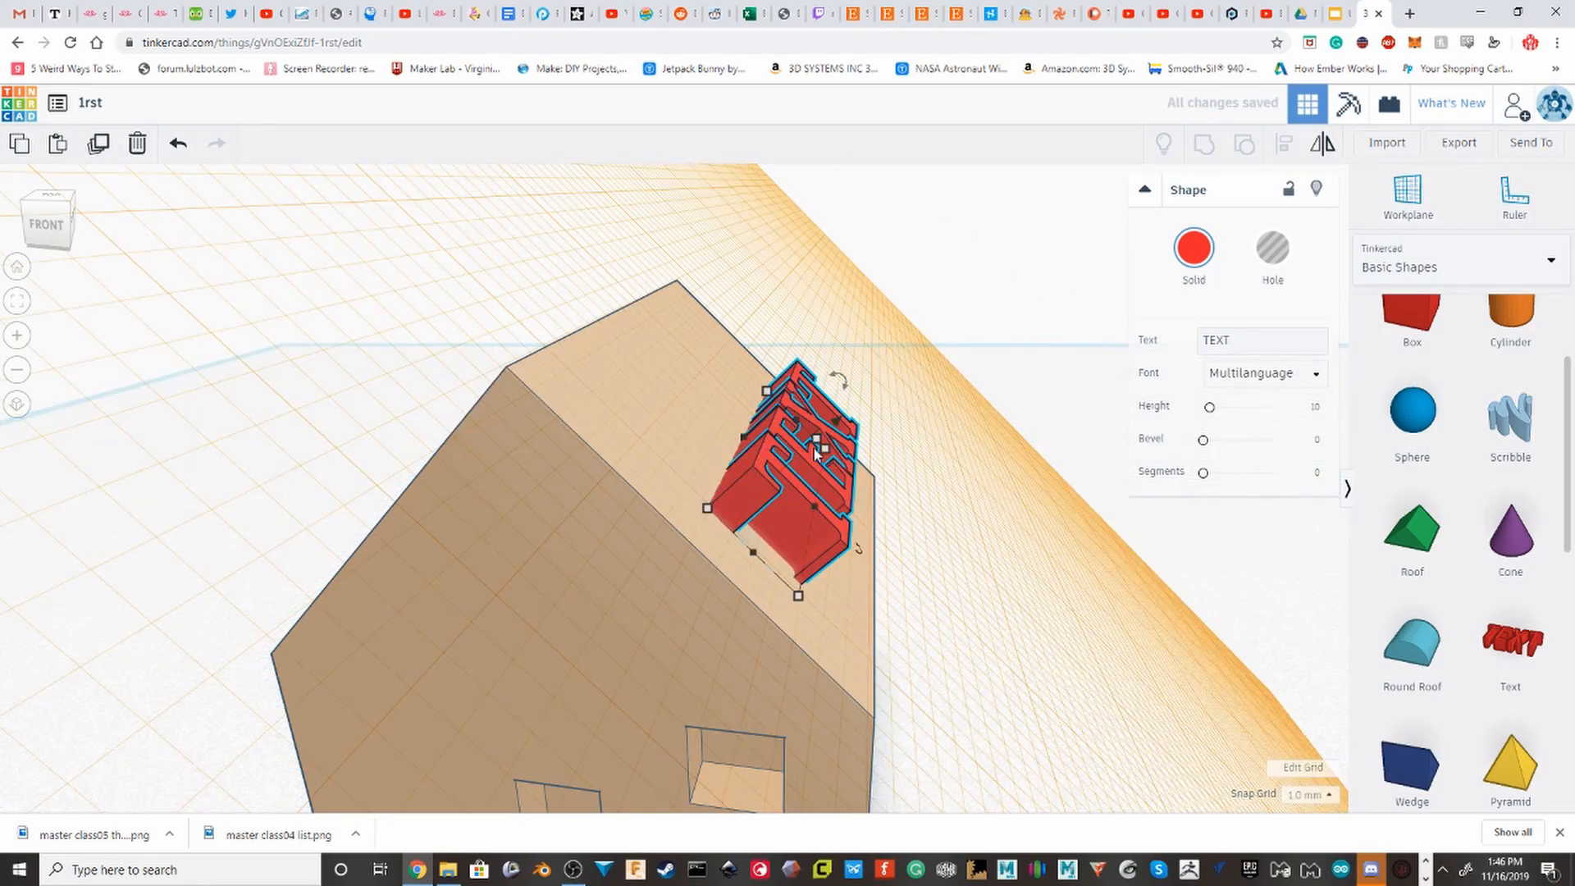
pyautogui.moveTo(818, 444); pyautogui.dragTo(994, 283)
pyautogui.scroll(-2, 988, 291)
pyautogui.moveTo(980, 299); pyautogui.dragTo(752, 466, button='right')
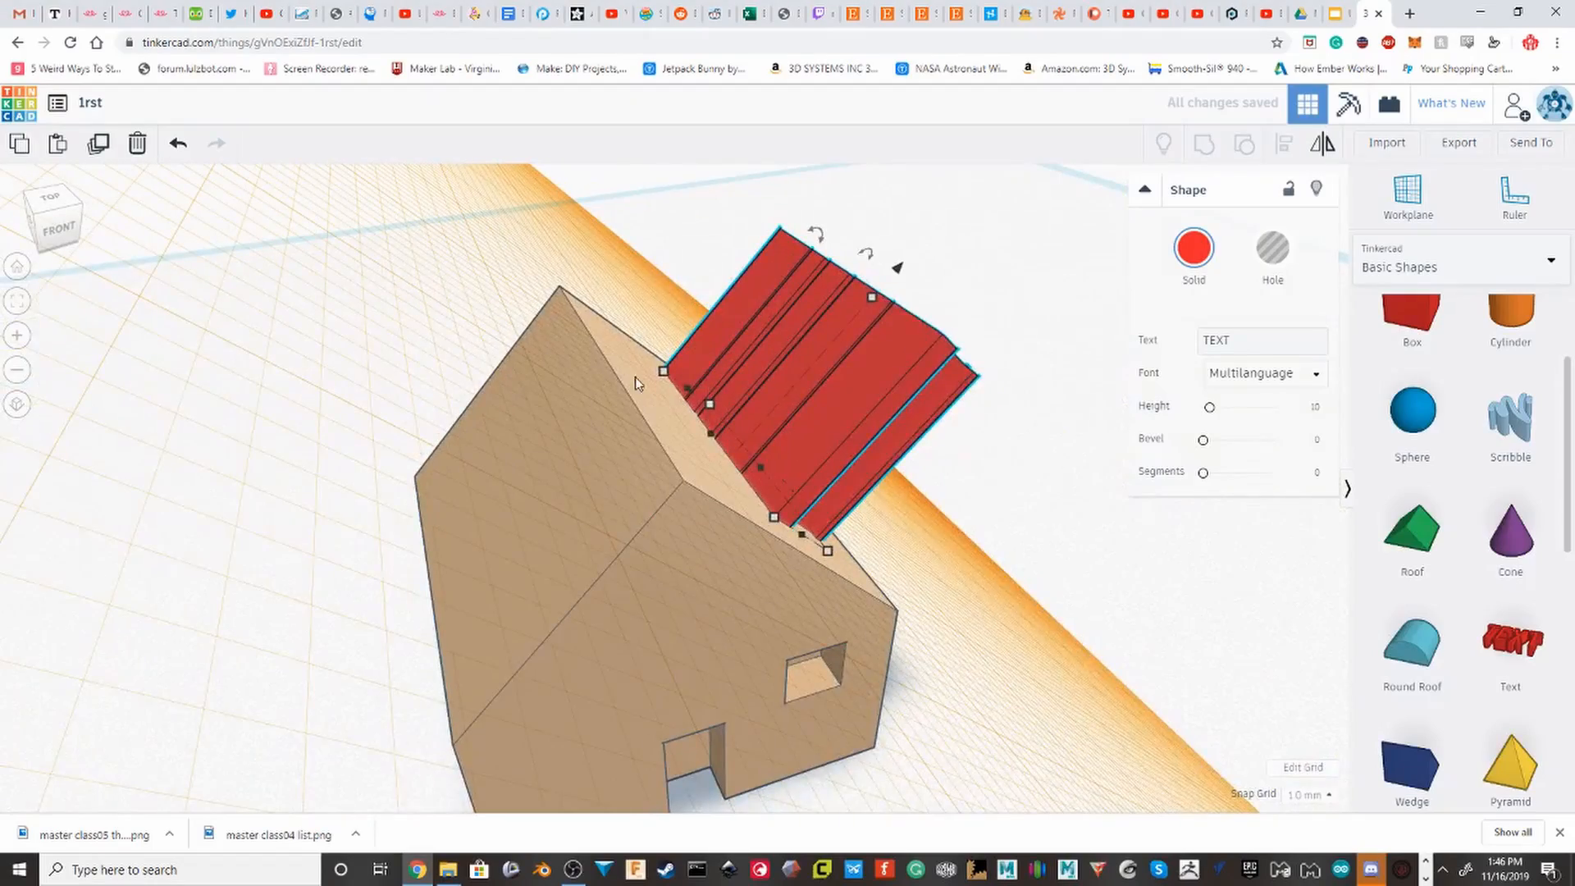
pyautogui.moveTo(635, 376); pyautogui.dragTo(578, 491, button='right')
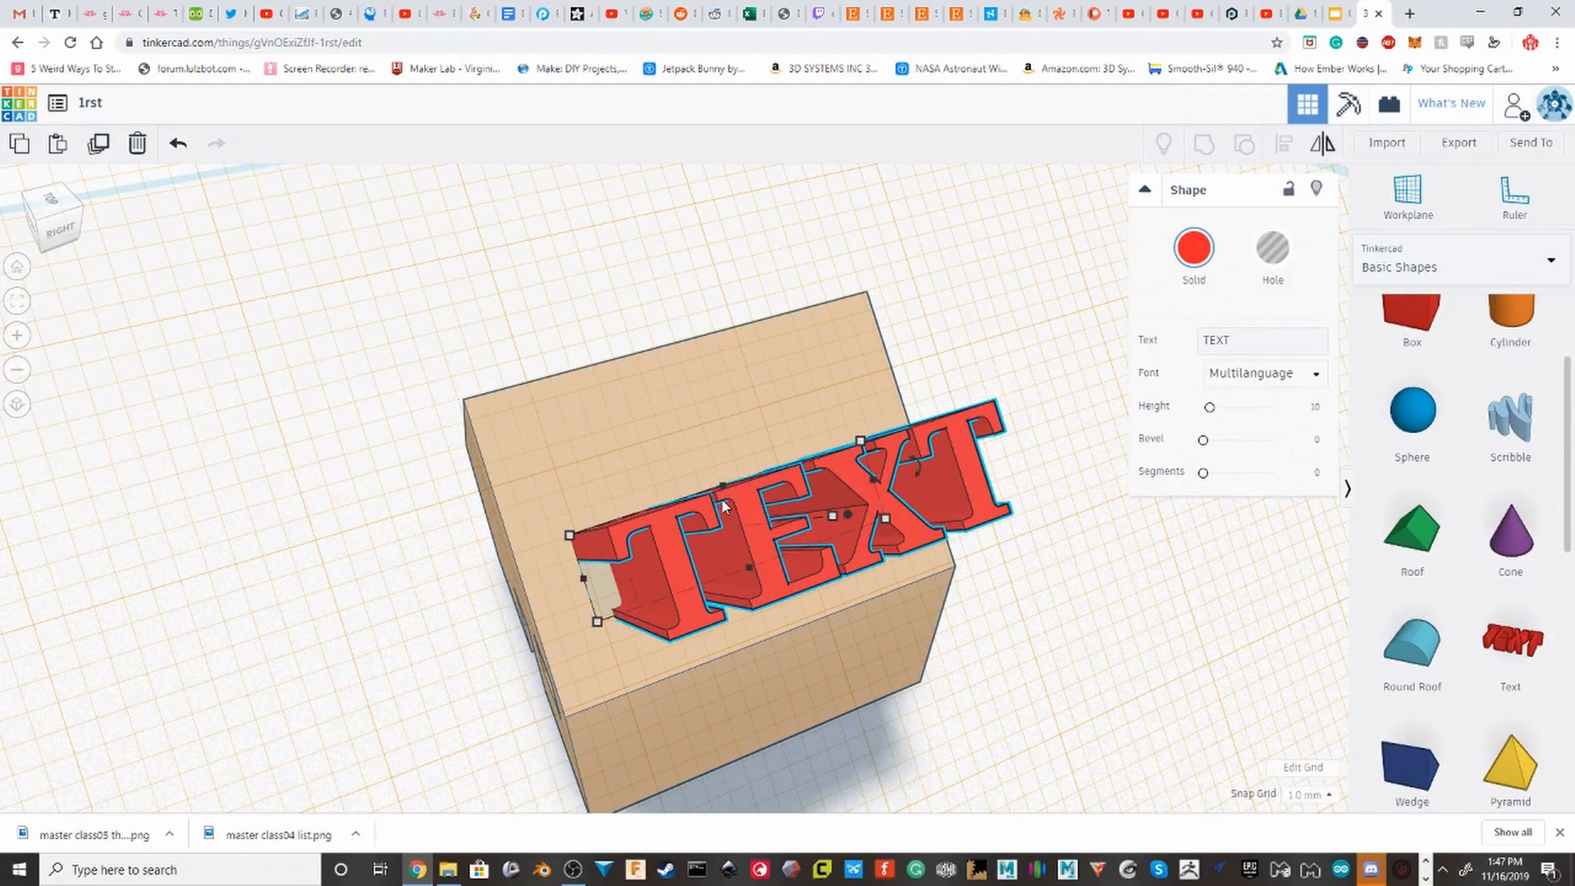
pyautogui.hotkey('ctrl', 'z')
# Reset the workplane to the base grid and deselect the text.
pyautogui.scroll(-3, 726, 507)
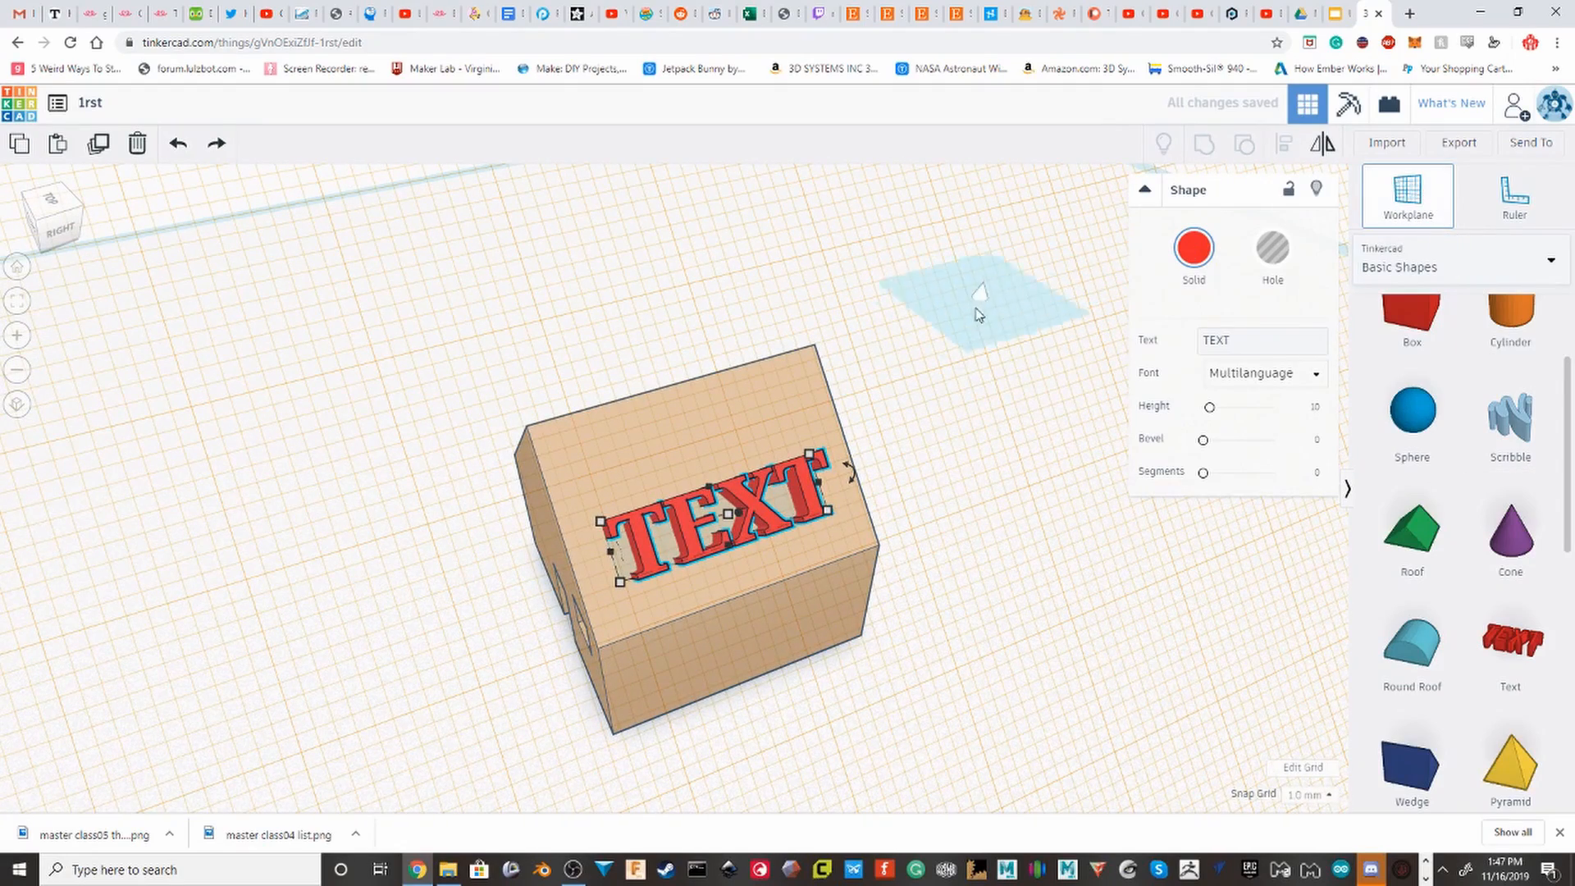
pyautogui.click(934, 399)
pyautogui.scroll(-3, 935, 399)
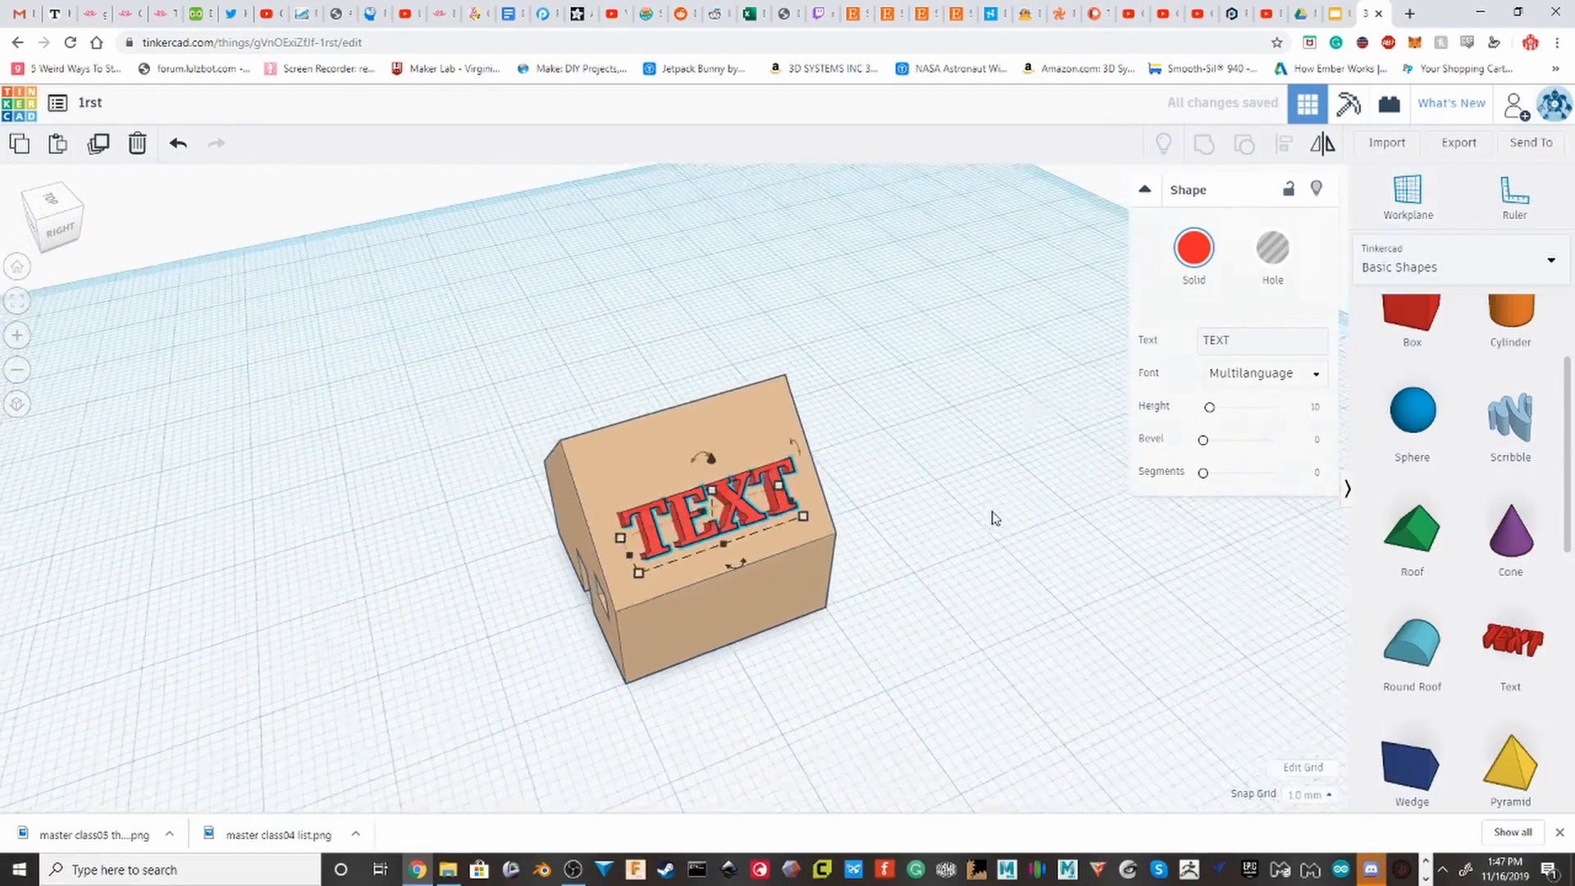
pyautogui.click(995, 517)
pyautogui.scroll(4, 807, 538)
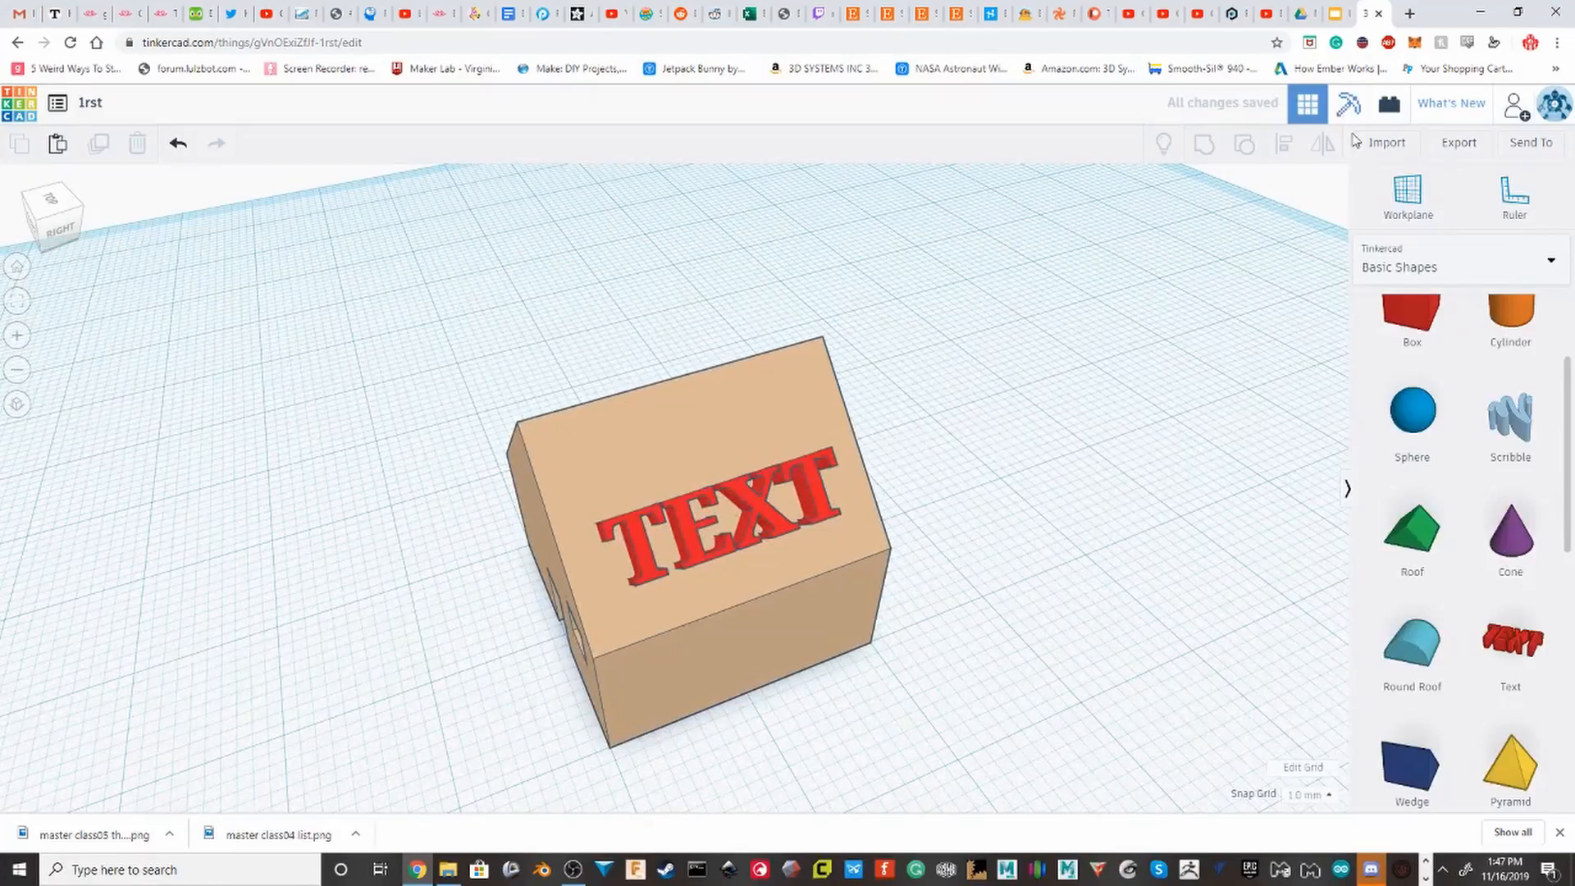
# Set the workplane on the roof slope above the text and return it to the base grid.
pyautogui.click(1409, 194)
pyautogui.click(703, 429)
pyautogui.scroll(-2, 890, 230)
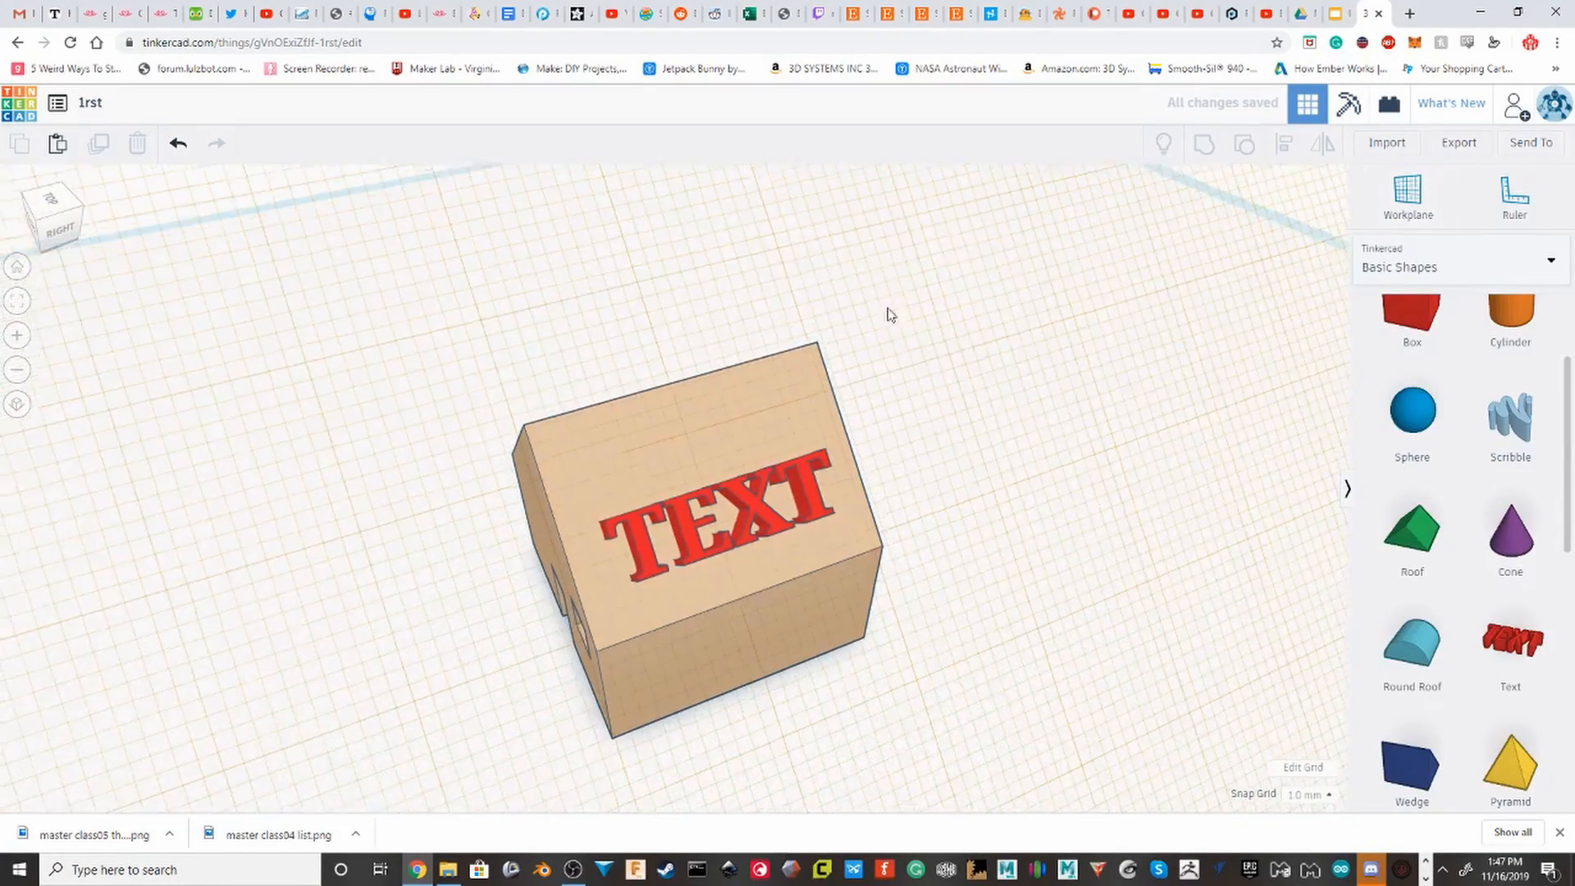
pyautogui.scroll(-4, 890, 230)
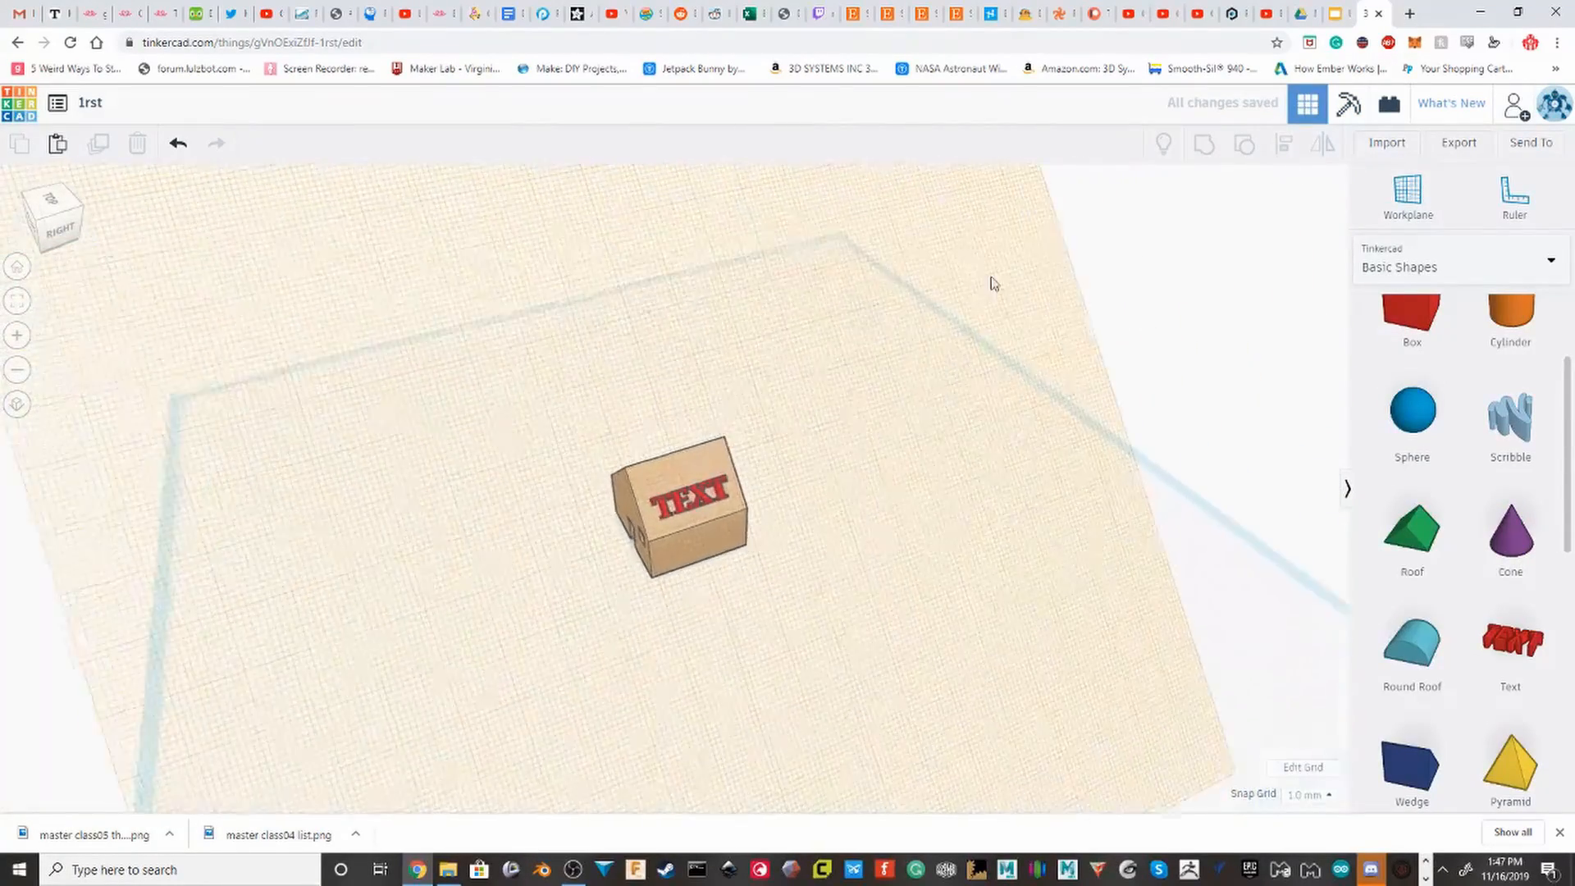
pyautogui.click(892, 466)
pyautogui.scroll(4, 854, 426)
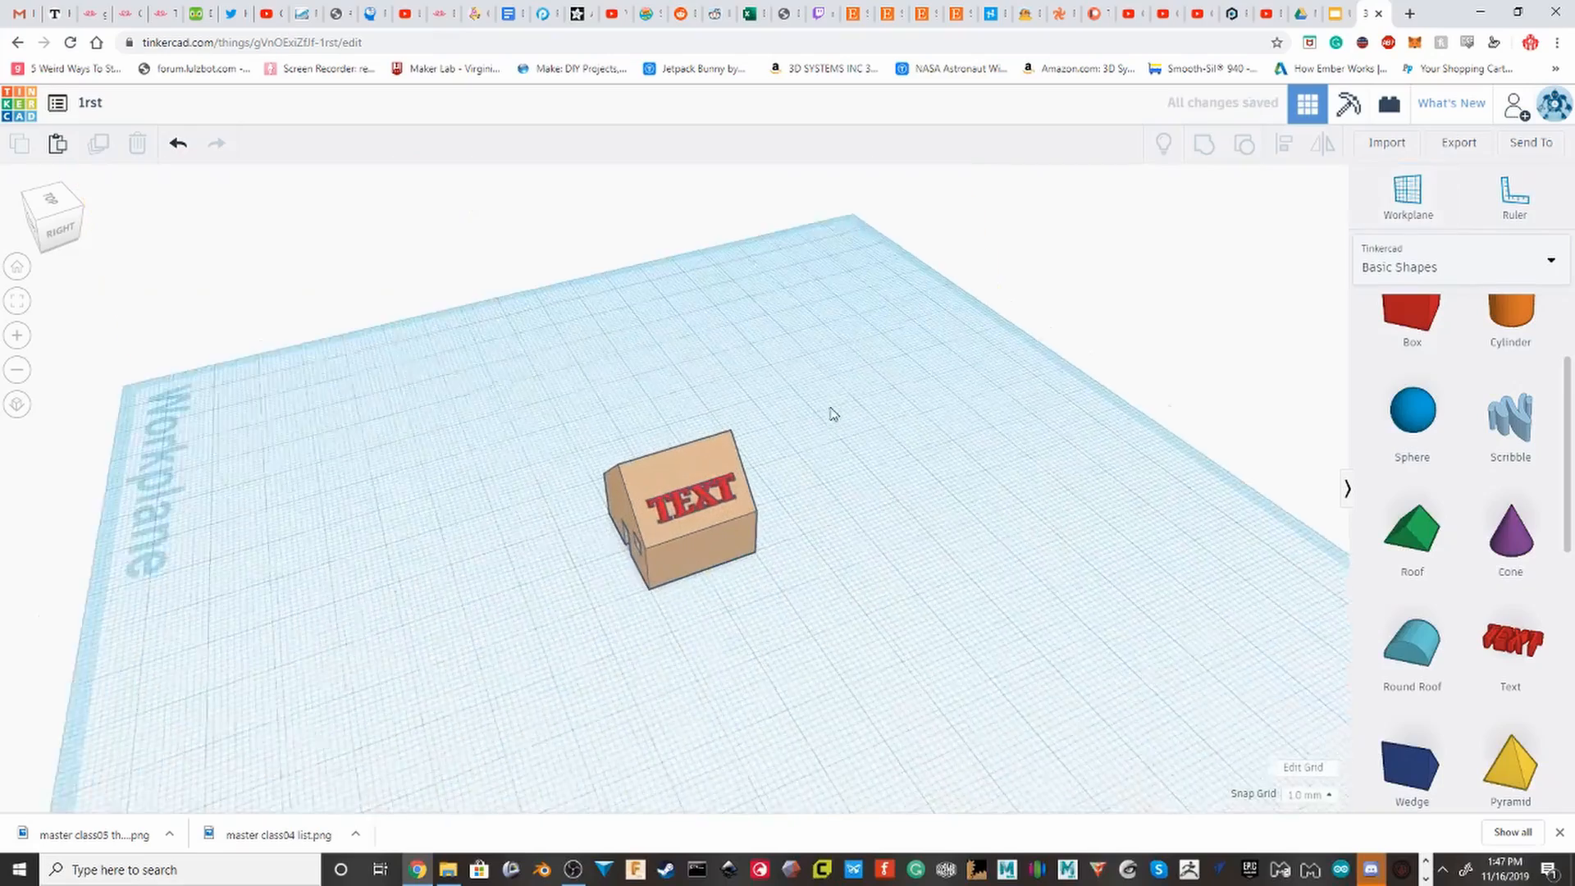
# Delete the raised text from the roof slope.
pyautogui.scroll(2, 657, 506)
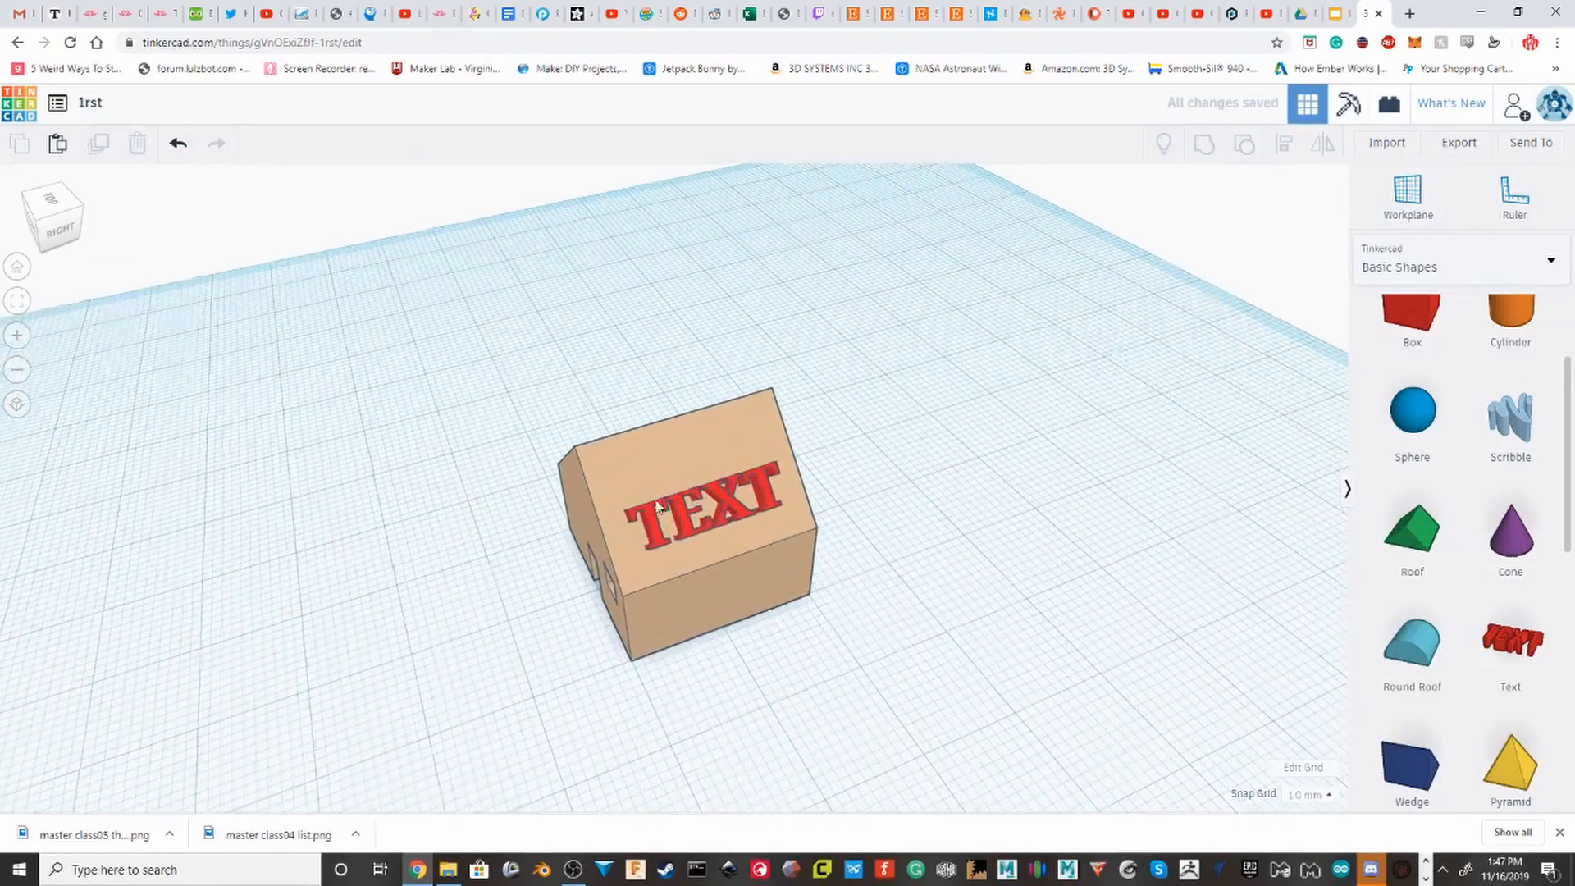
pyautogui.click(655, 521)
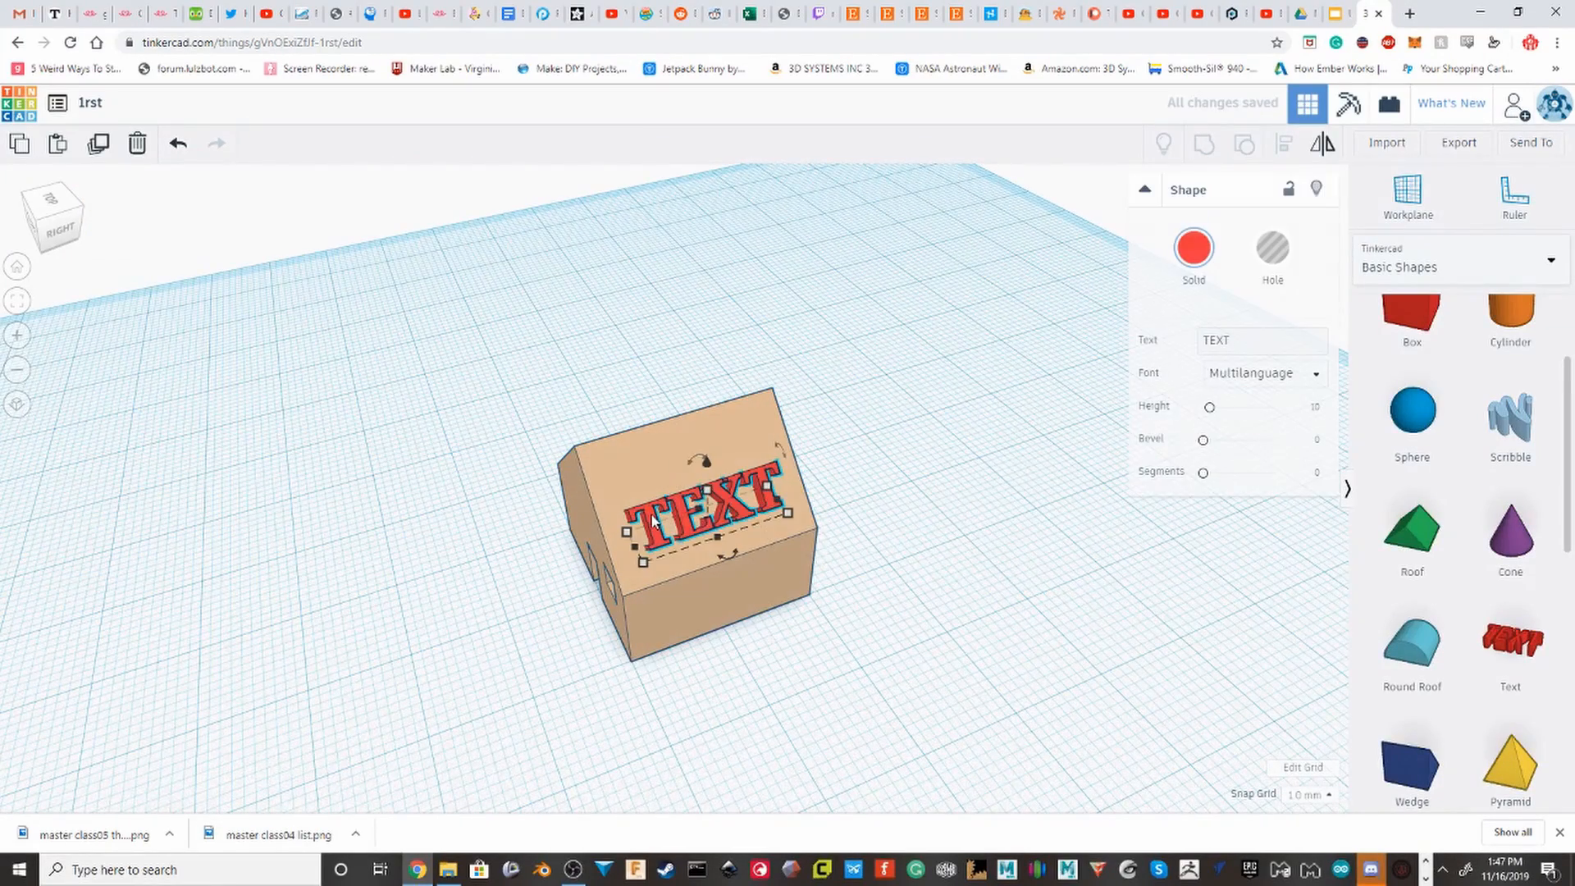
pyautogui.press('Delete')
# Place a sphere on the base grid beside the house.
pyautogui.moveTo(1412, 414); pyautogui.dragTo(1184, 569)
pyautogui.moveTo(1184, 569); pyautogui.dragTo(1090, 563, button='right')
pyautogui.moveTo(1089, 563); pyautogui.dragTo(810, 418, button='middle')
pyautogui.scroll(5, 810, 419)
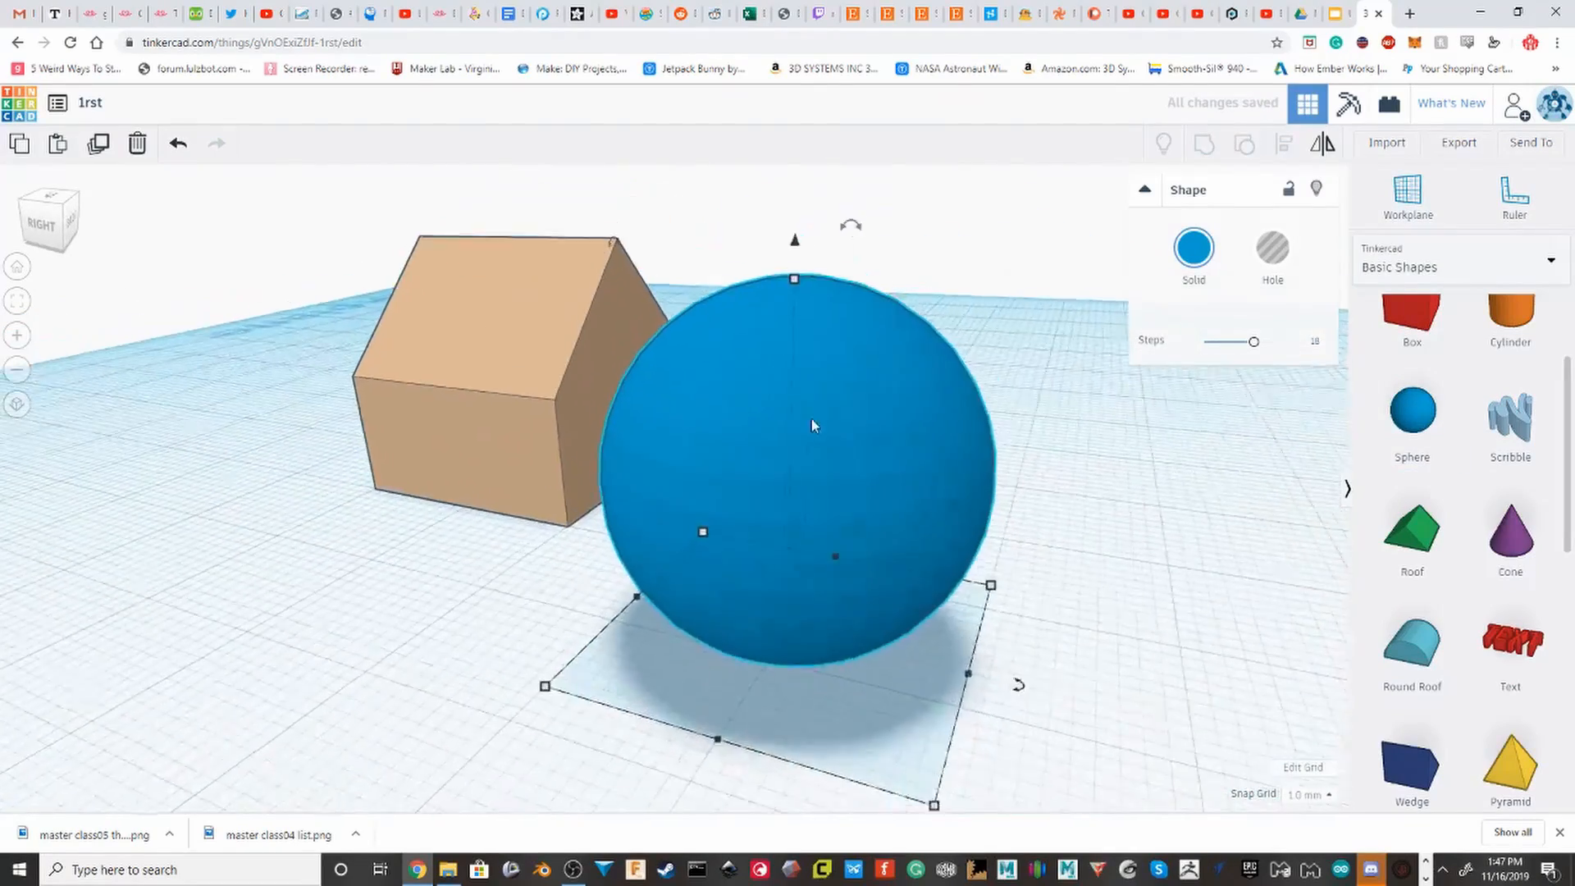
# Set the workplane on one of the sphere's facets and place a second sphere on it.
pyautogui.click(1372, 222)
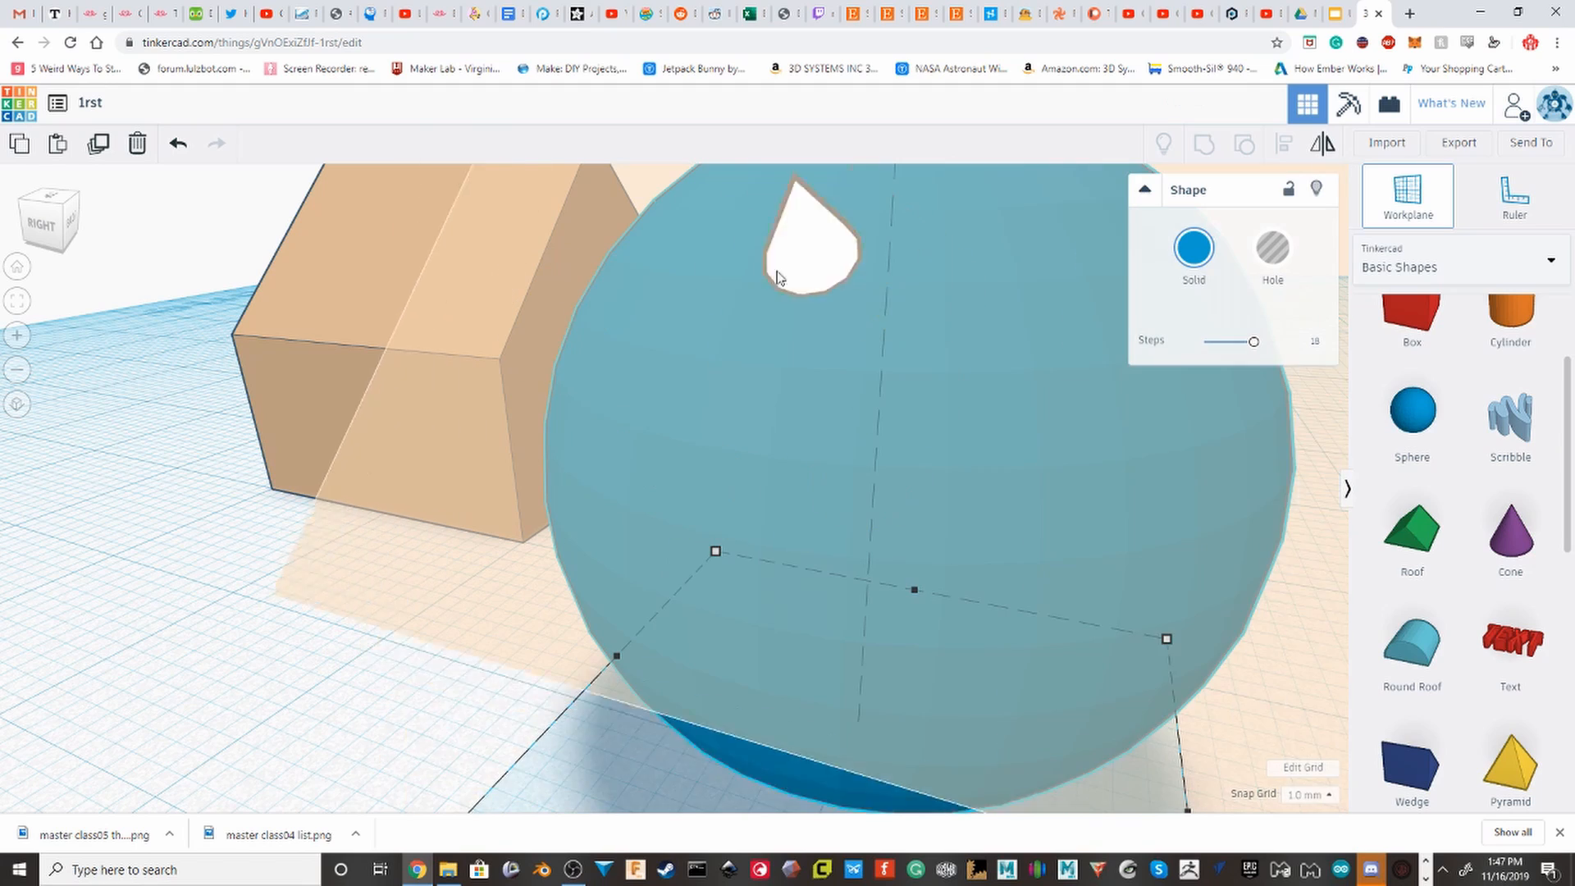
pyautogui.click(884, 361)
pyautogui.scroll(-5, 883, 361)
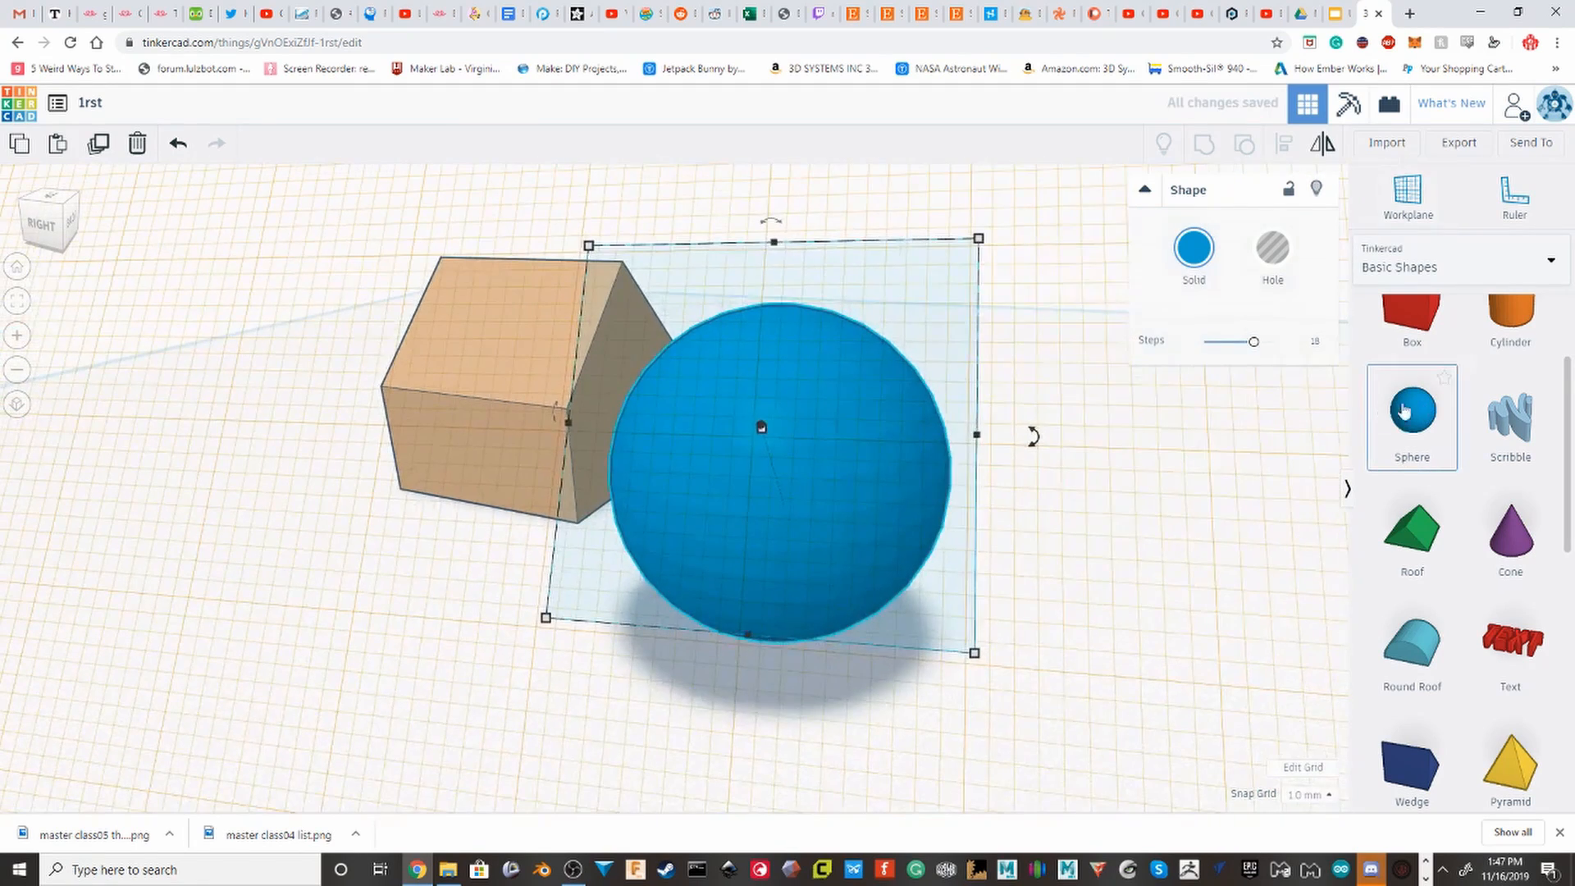
pyautogui.moveTo(1407, 410); pyautogui.dragTo(937, 400)
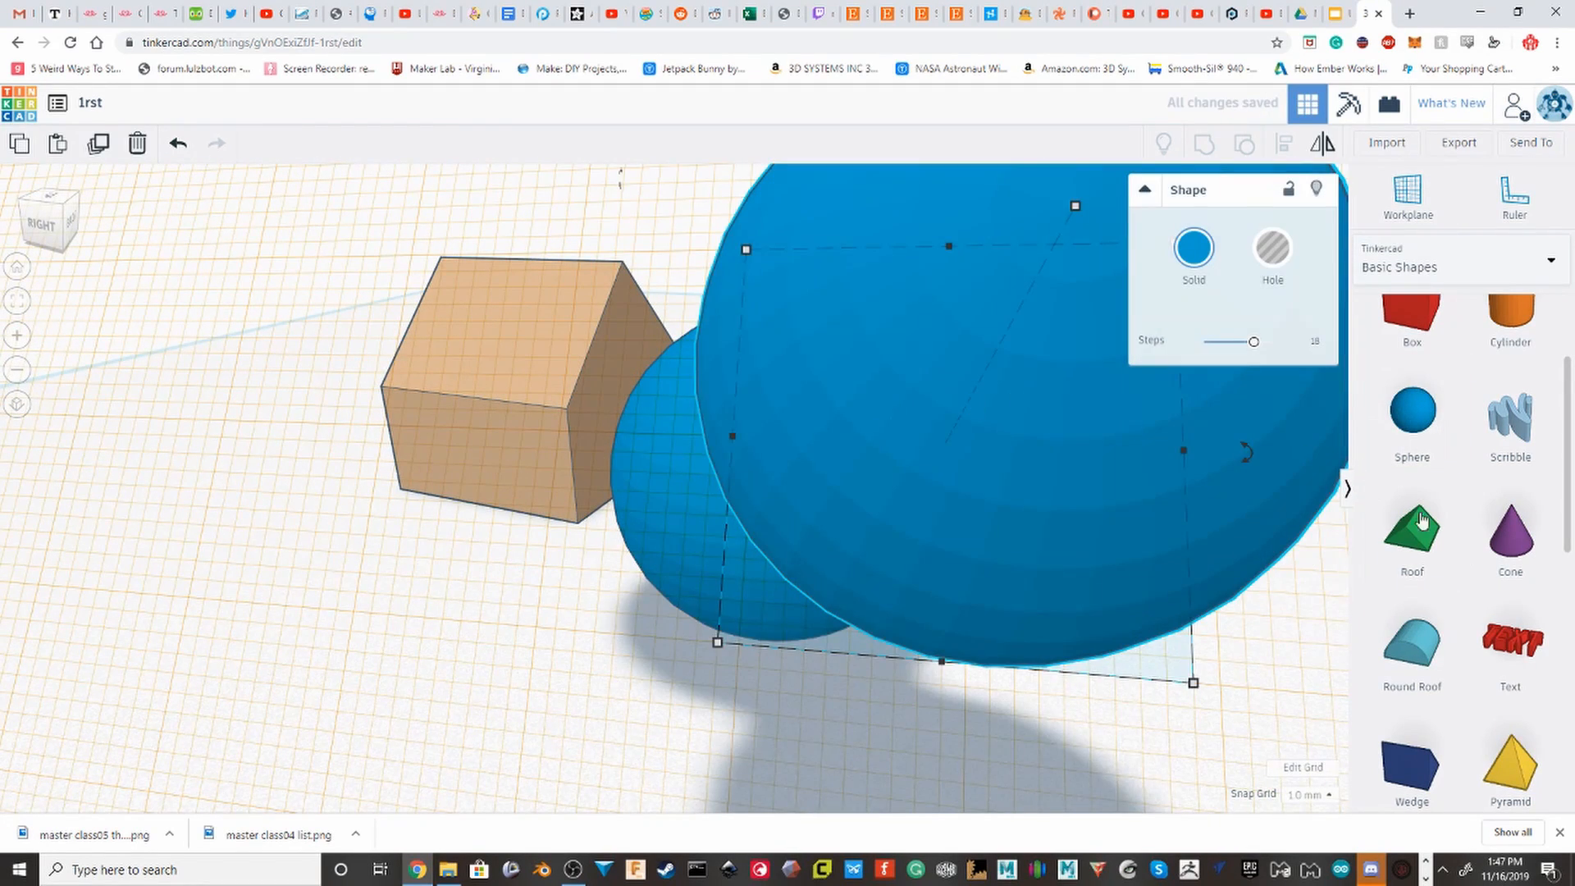
# Remove the spheres from beside the house and return the workplane to the base grid.
pyautogui.press('Delete')
pyautogui.moveTo(1411, 640); pyautogui.dragTo(789, 415)
pyautogui.moveTo(1033, 509); pyautogui.dragTo(869, 362, button='right')
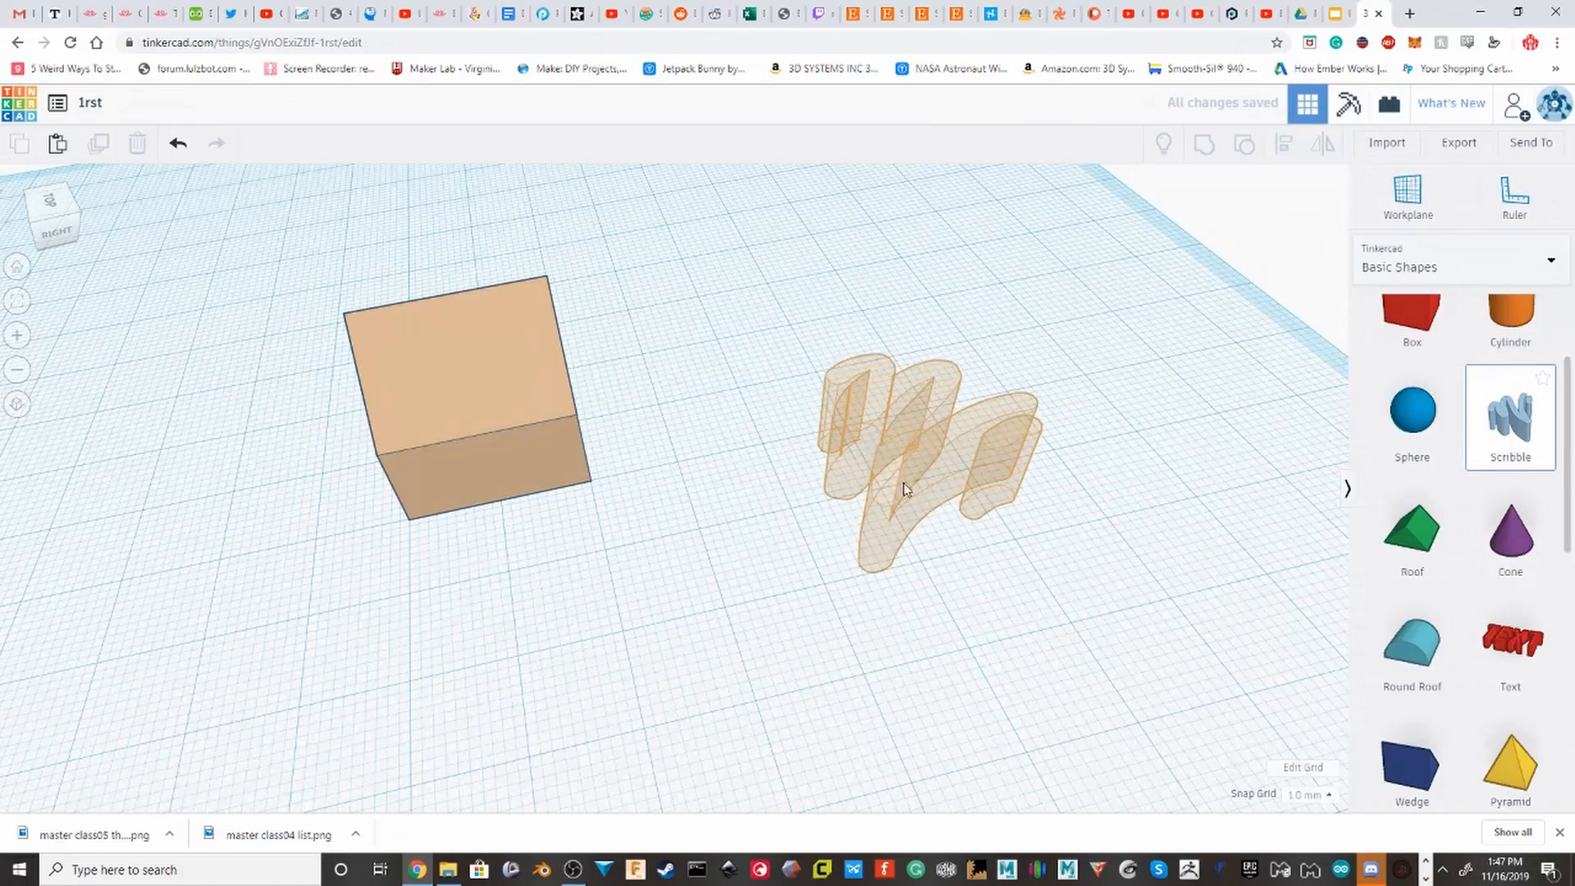
# Add a Scribble shape and draw it as one long winding freehand line with several loops and zigzags.
pyautogui.doubleClick(872, 467)
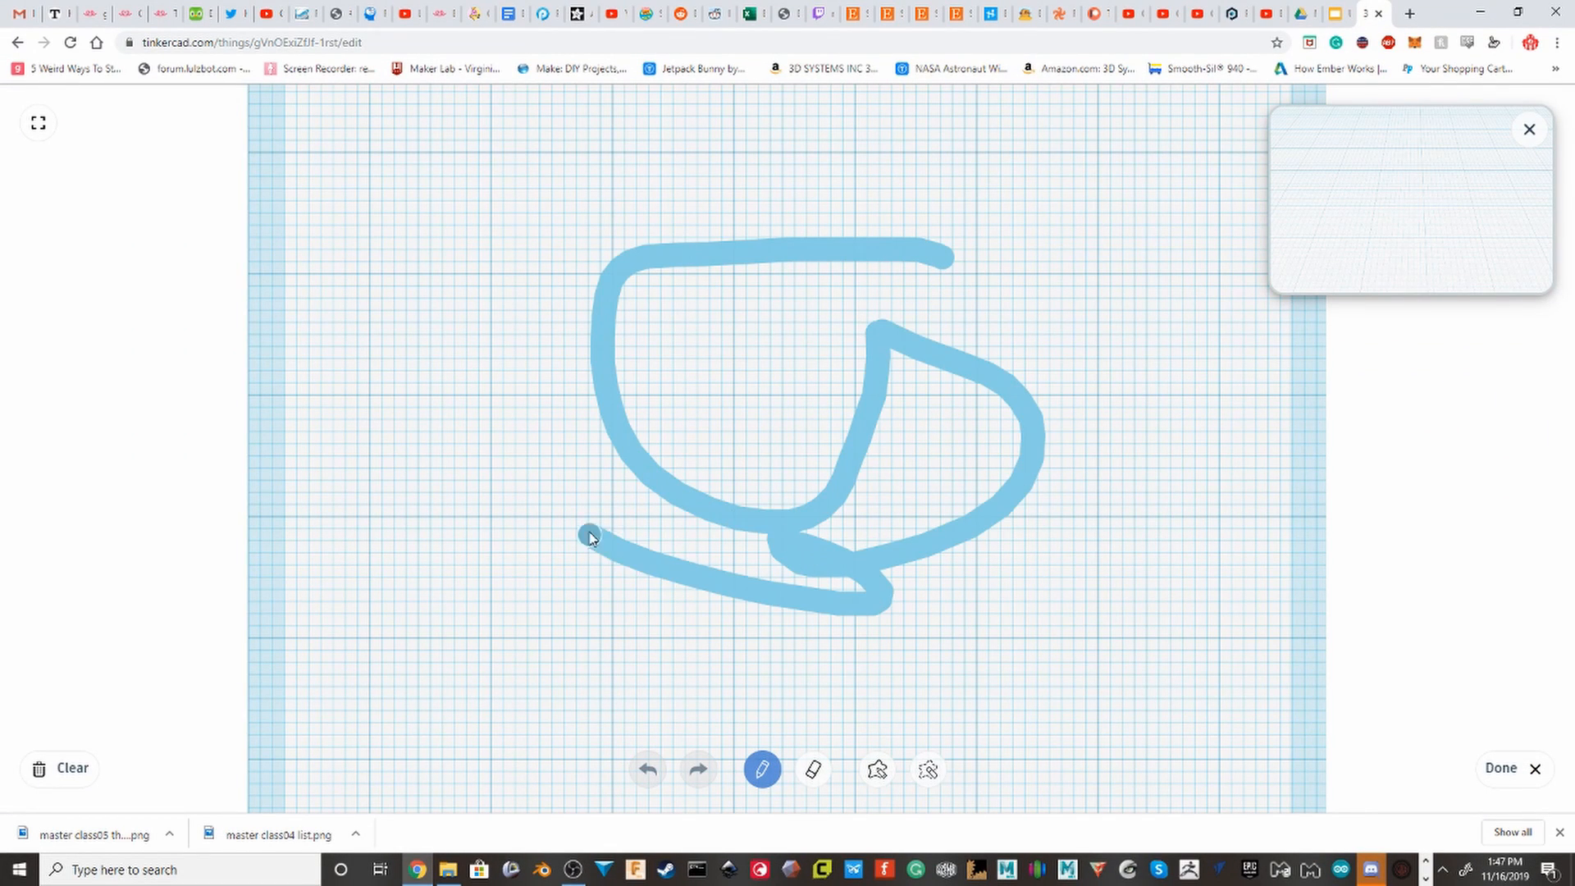
pyautogui.moveTo(449, 201); pyautogui.dragTo(653, 155)
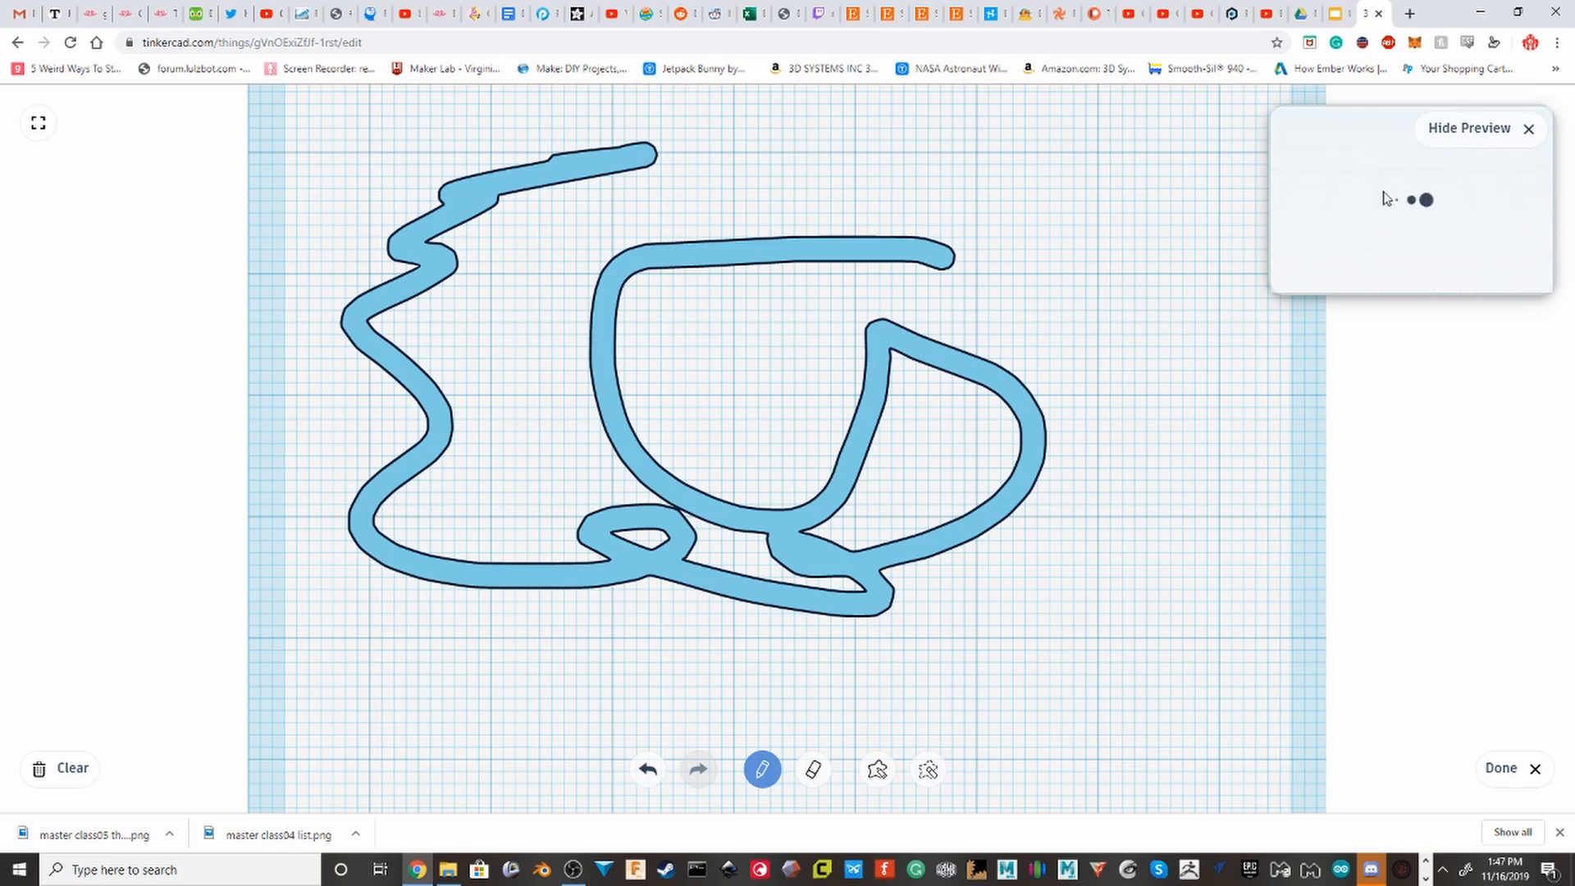
pyautogui.click(1512, 773)
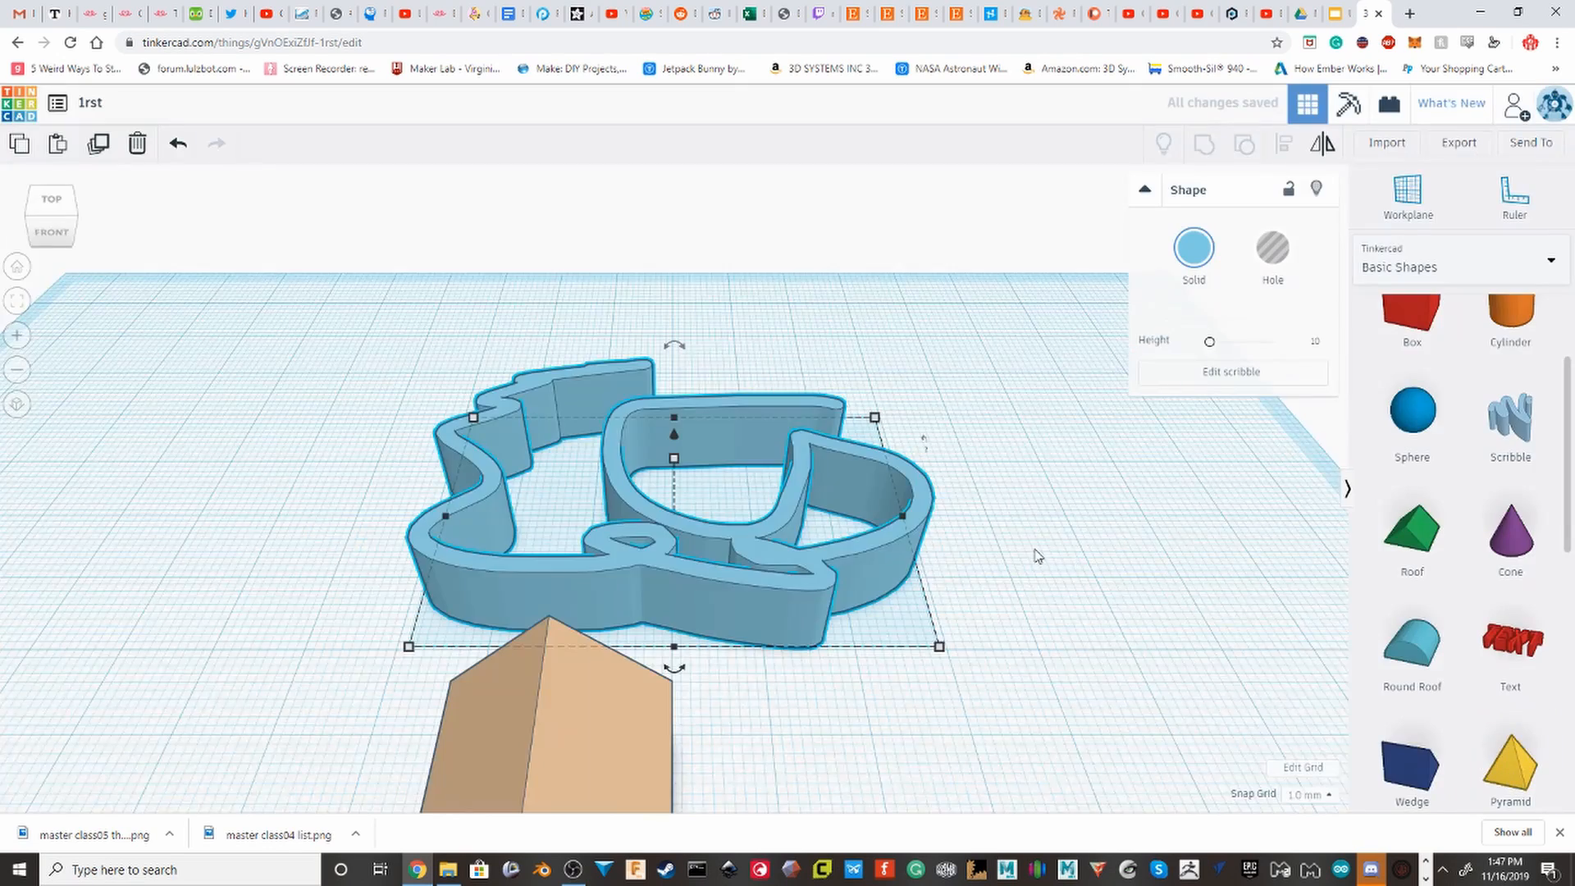
# Set the workplane on the scribble's curved side wall and return it to the base grid.
pyautogui.scroll(3, 988, 561)
pyautogui.moveTo(970, 561); pyautogui.dragTo(757, 466, button='right')
pyautogui.scroll(2, 756, 471)
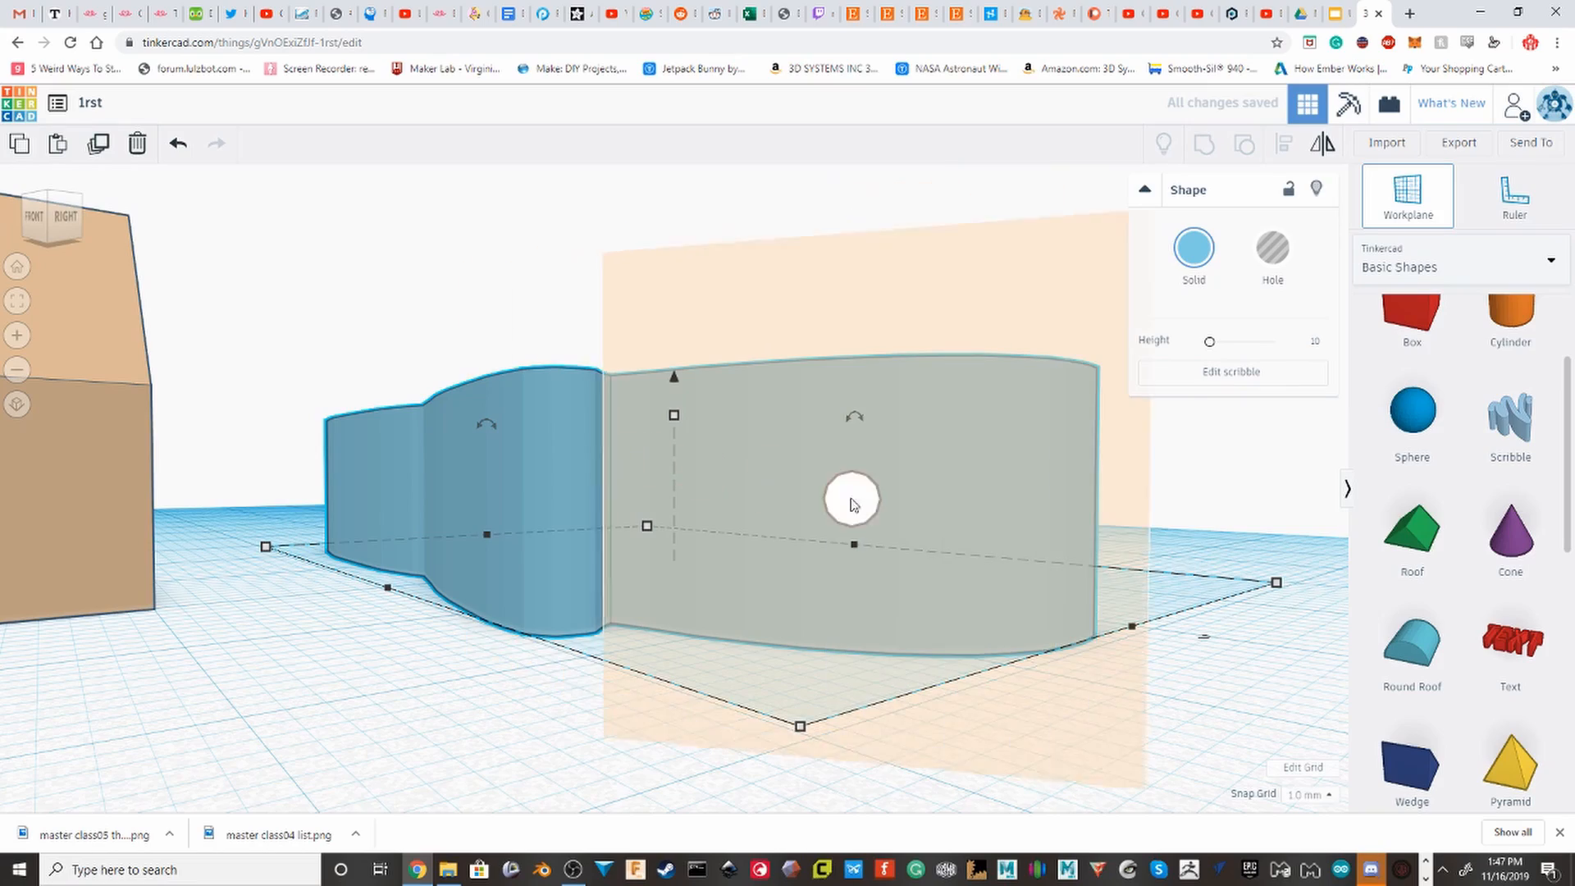
pyautogui.click(909, 471)
pyautogui.moveTo(958, 426); pyautogui.dragTo(982, 451, button='right')
pyautogui.scroll(-5, 982, 450)
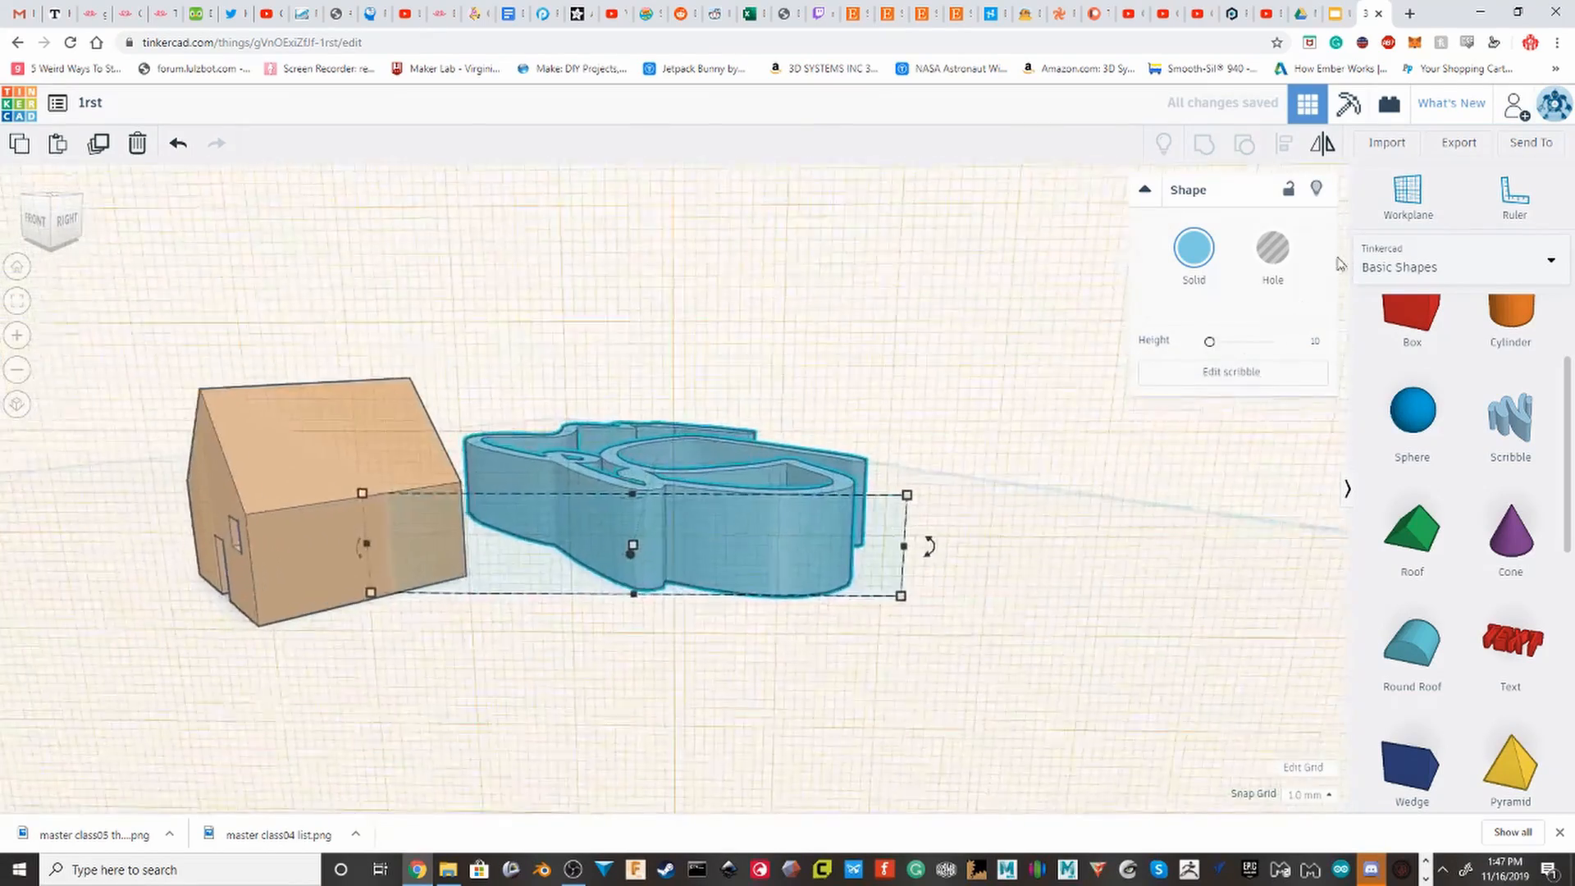
pyautogui.click(976, 648)
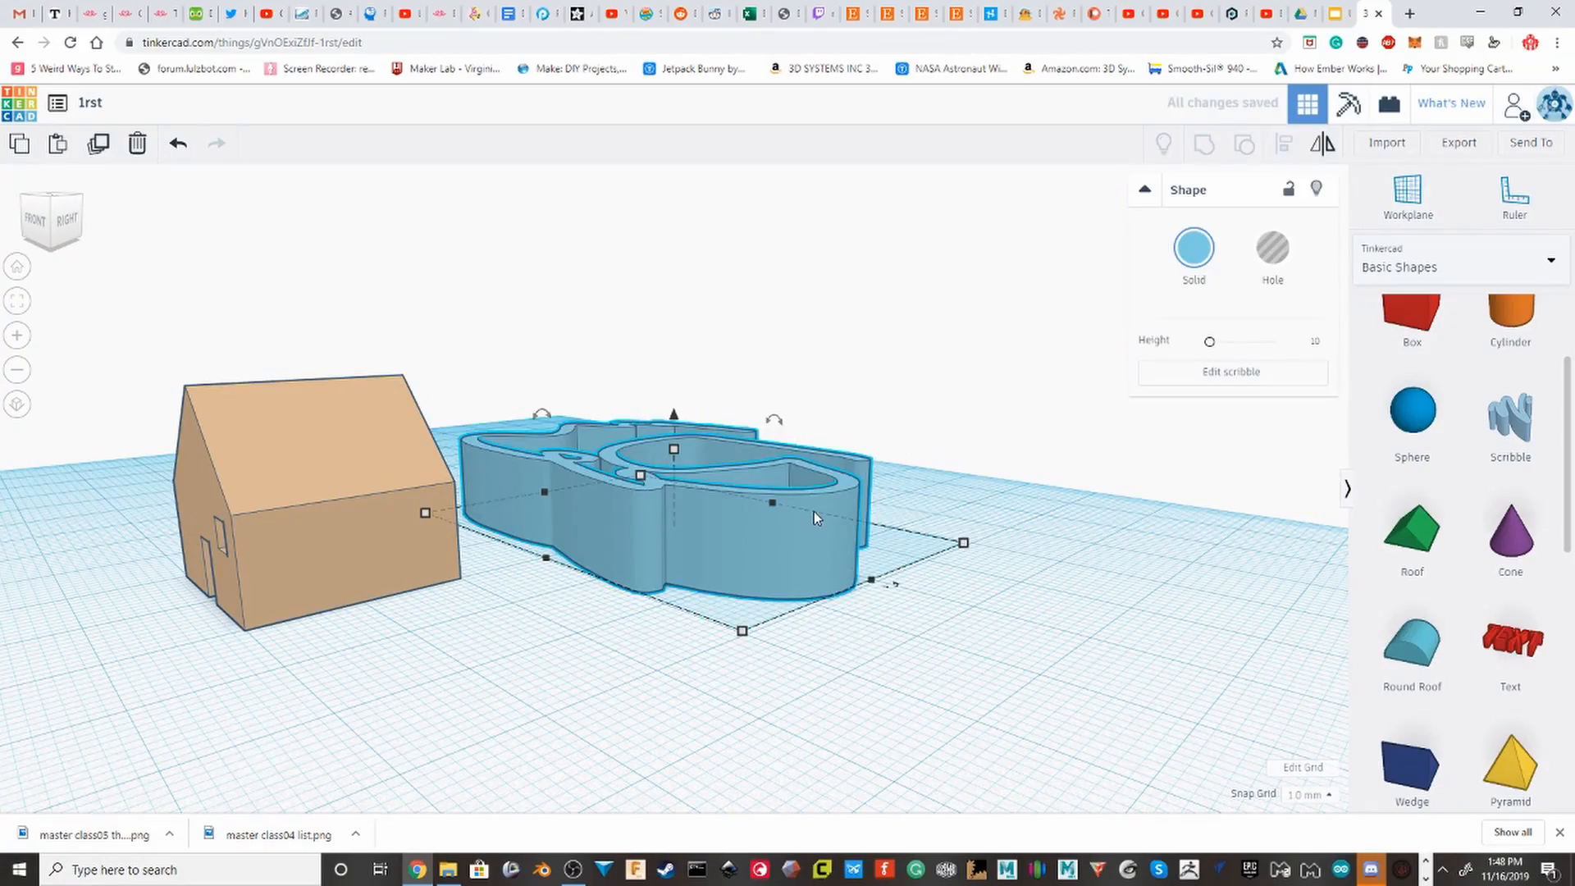
# Delete the scribble shape beside the house.
pyautogui.press('Delete')
pyautogui.scroll(-3, 678, 444)
pyautogui.moveTo(681, 445); pyautogui.dragTo(1345, 437, button='middle')
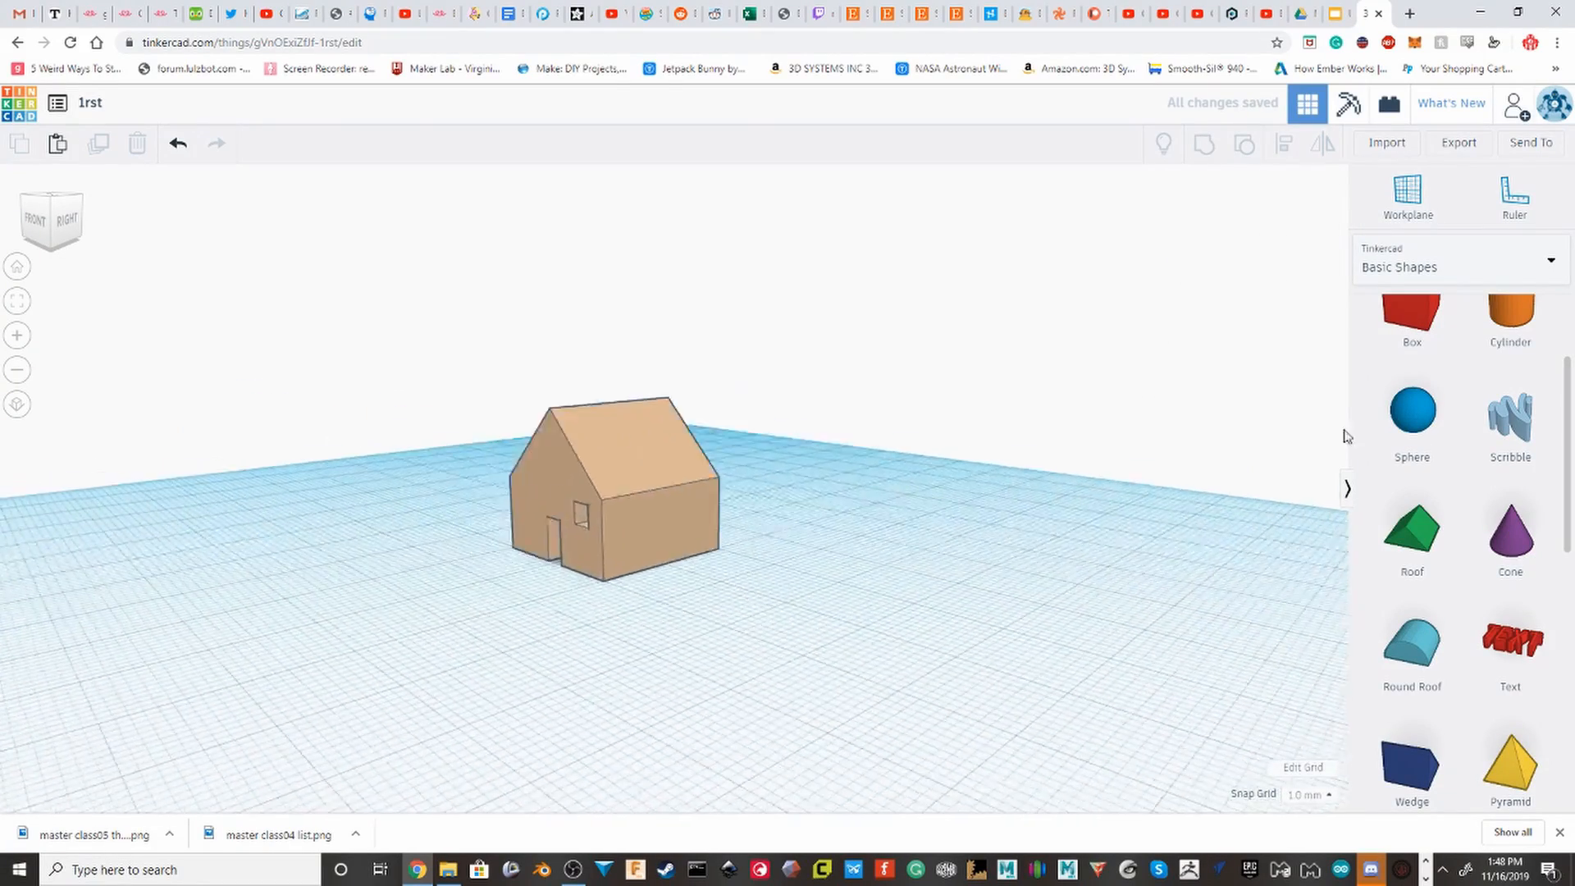
pyautogui.keyDown('shift'); pyautogui.moveTo(1345, 436); pyautogui.dragTo(1523, 422, button='right'); pyautogui.keyUp('shift')
pyautogui.click(1168, 389)
pyautogui.scroll(3, 1169, 389)
# Set the workplane on the house's side wall below the roof and return it to the base grid.
pyautogui.click(1410, 201)
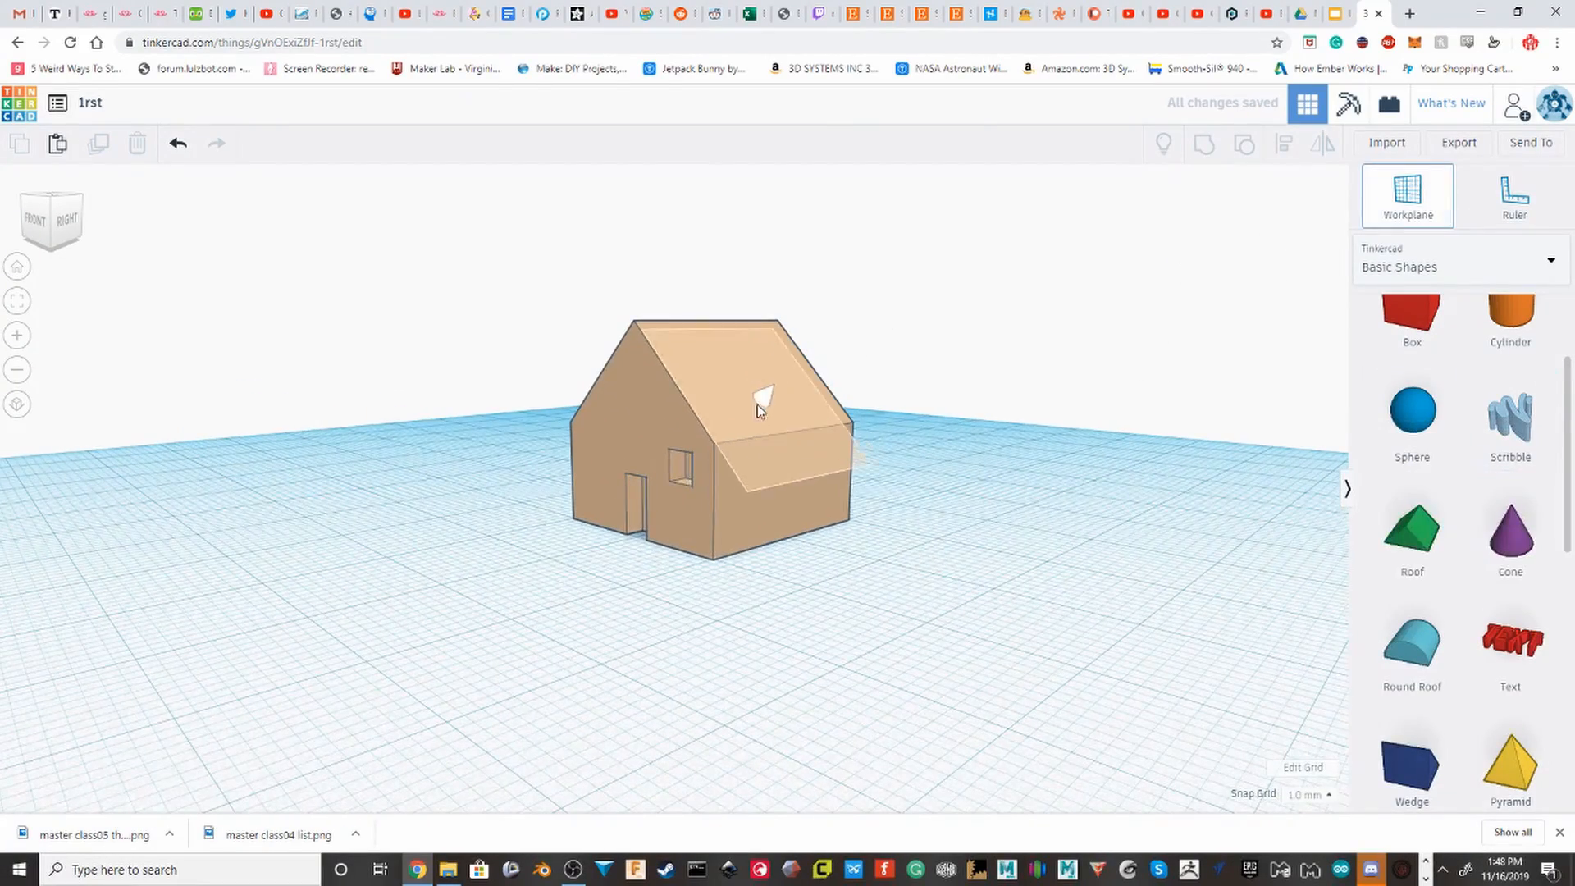
pyautogui.click(782, 444)
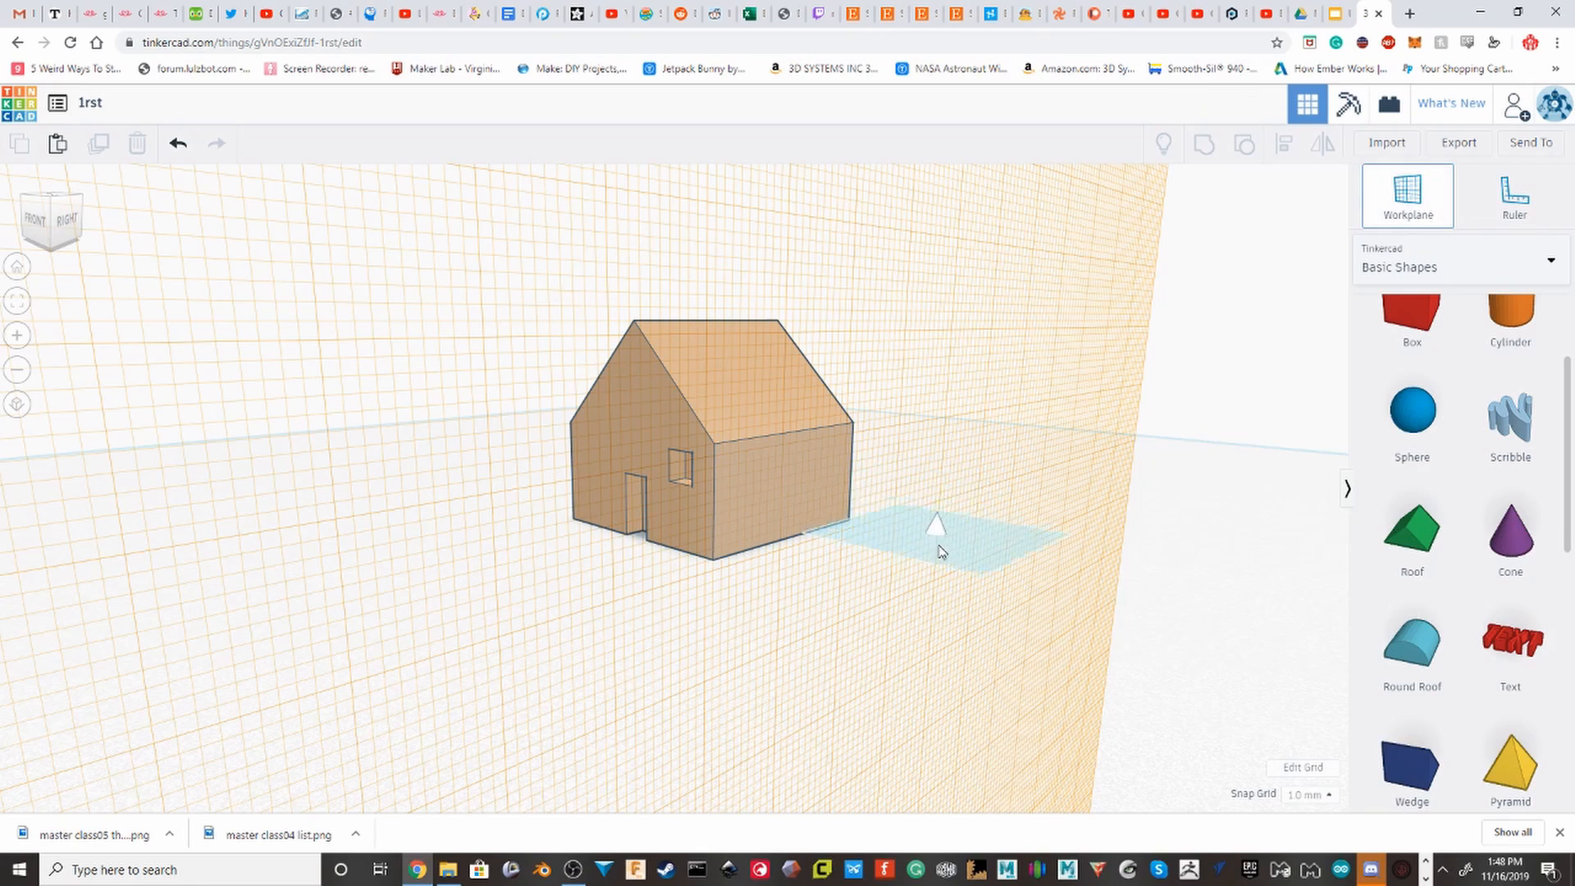
pyautogui.click(941, 551)
# Add a TEXT shape beside the house, scale it down and move it onto the roof slope.
pyautogui.moveTo(1510, 533); pyautogui.dragTo(959, 681)
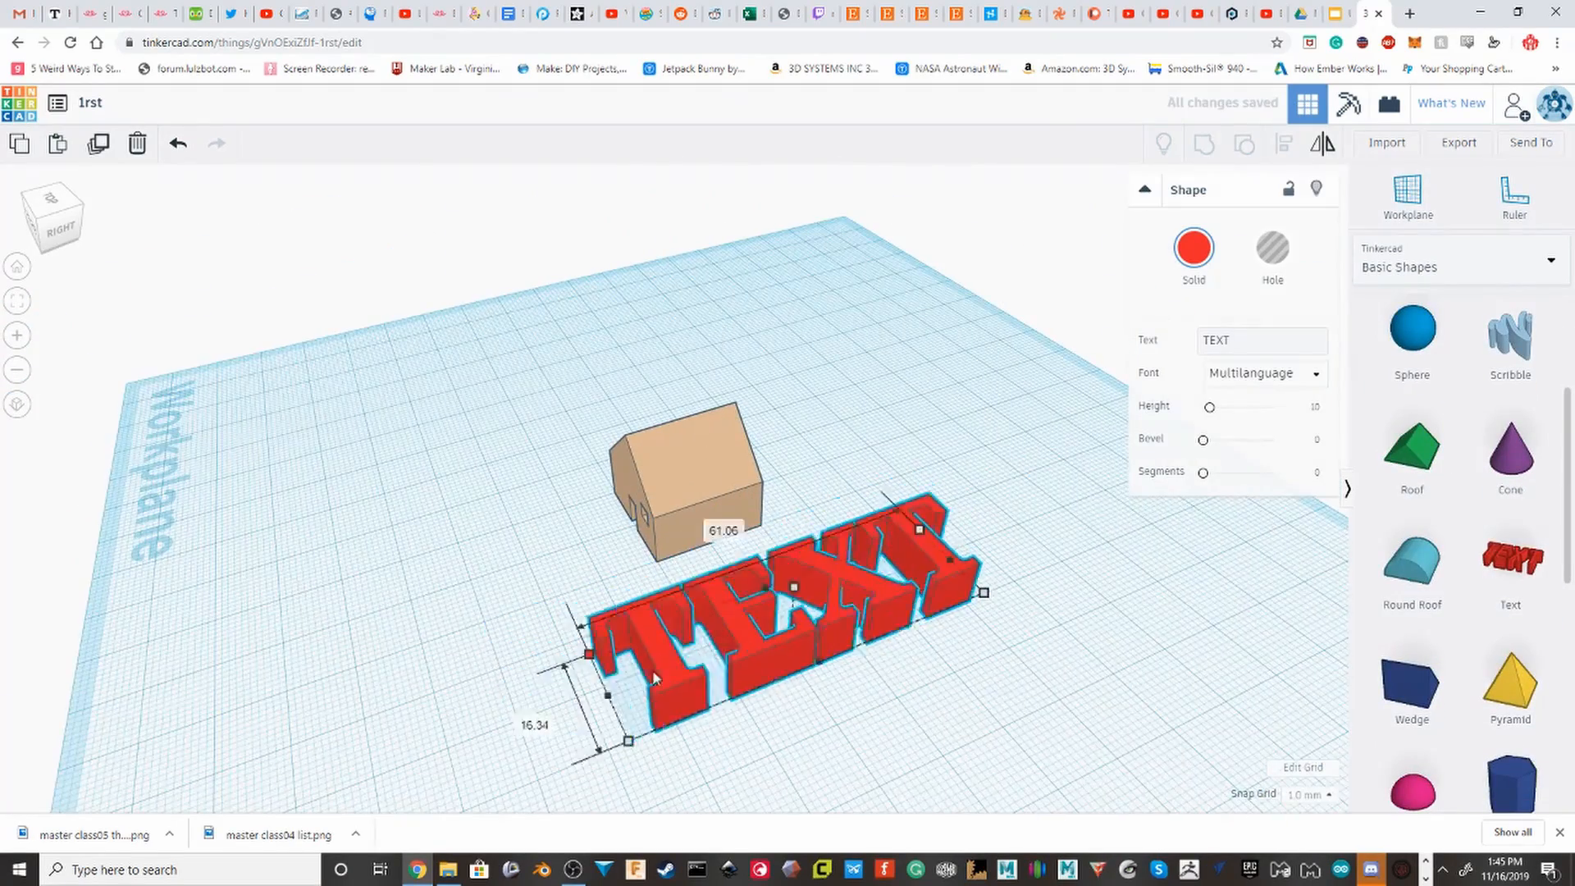
pyautogui.moveTo(655, 677); pyautogui.dragTo(704, 595)
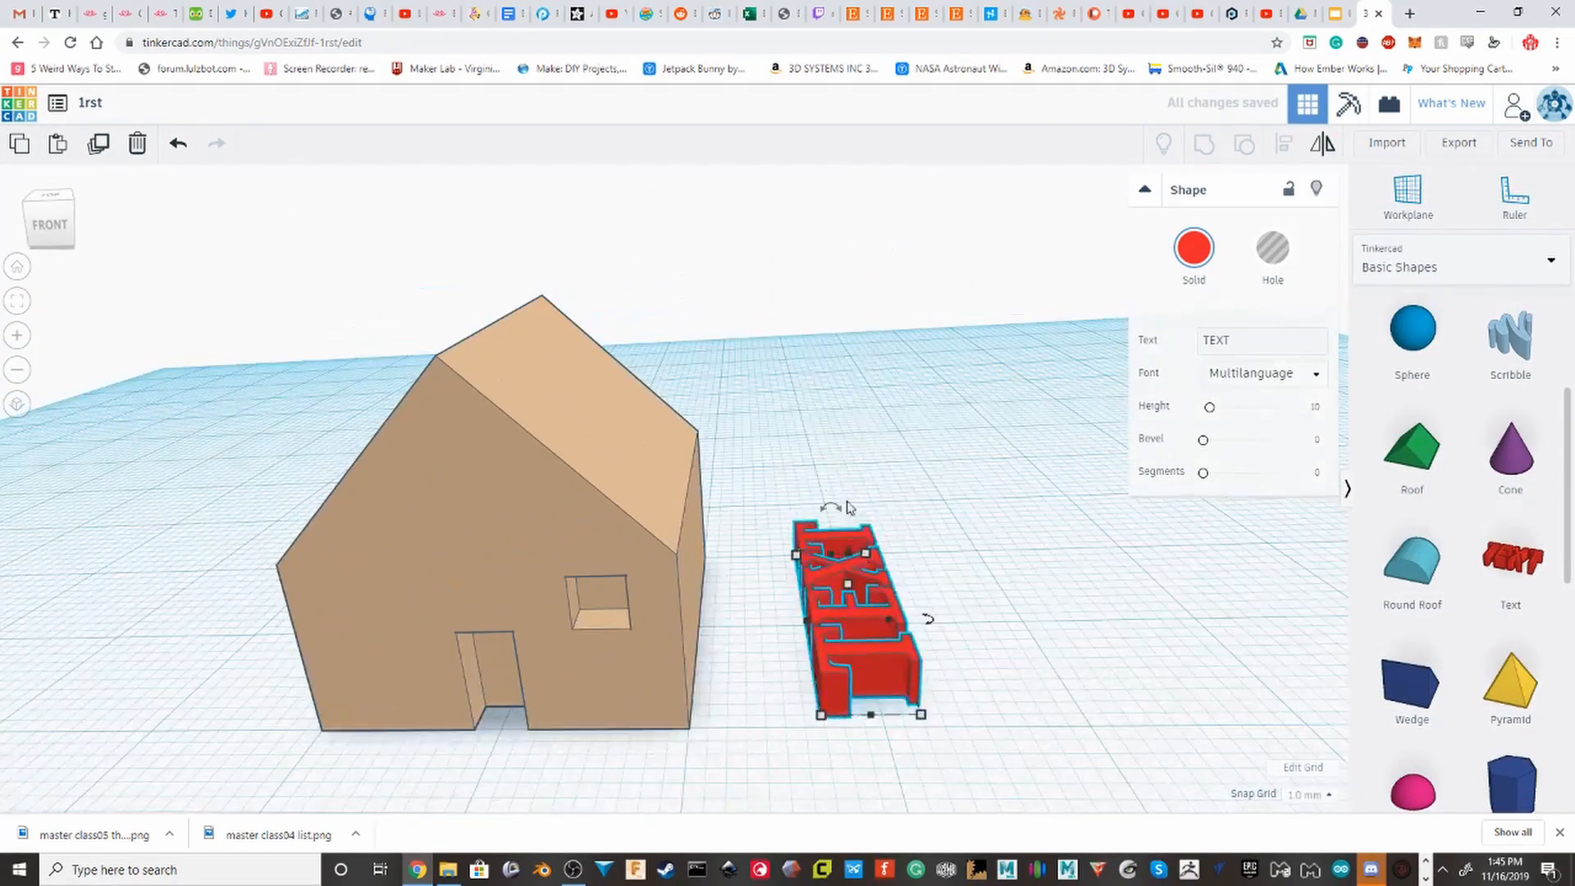
pyautogui.moveTo(861, 624); pyautogui.dragTo(603, 295)
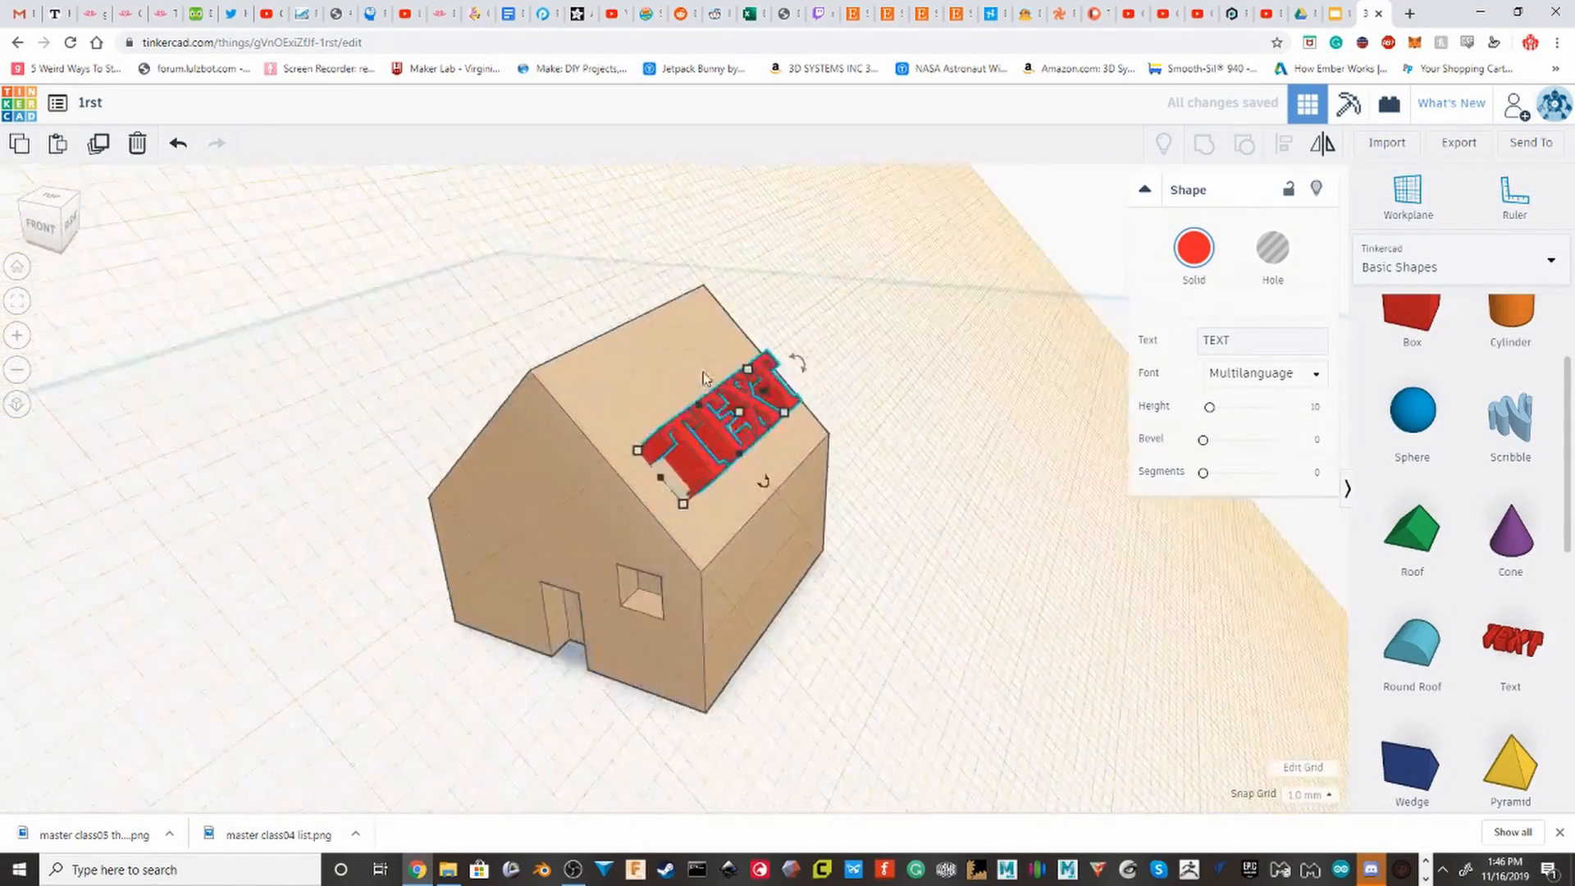
# Return the workplane to the base grid and try stretching the roof text straight upward.
pyautogui.scroll(3, 706, 379)
pyautogui.click(1408, 197)
pyautogui.moveTo(779, 296); pyautogui.dragTo(779, 236)
pyautogui.moveTo(845, 328); pyautogui.dragTo(900, 355, button='right')
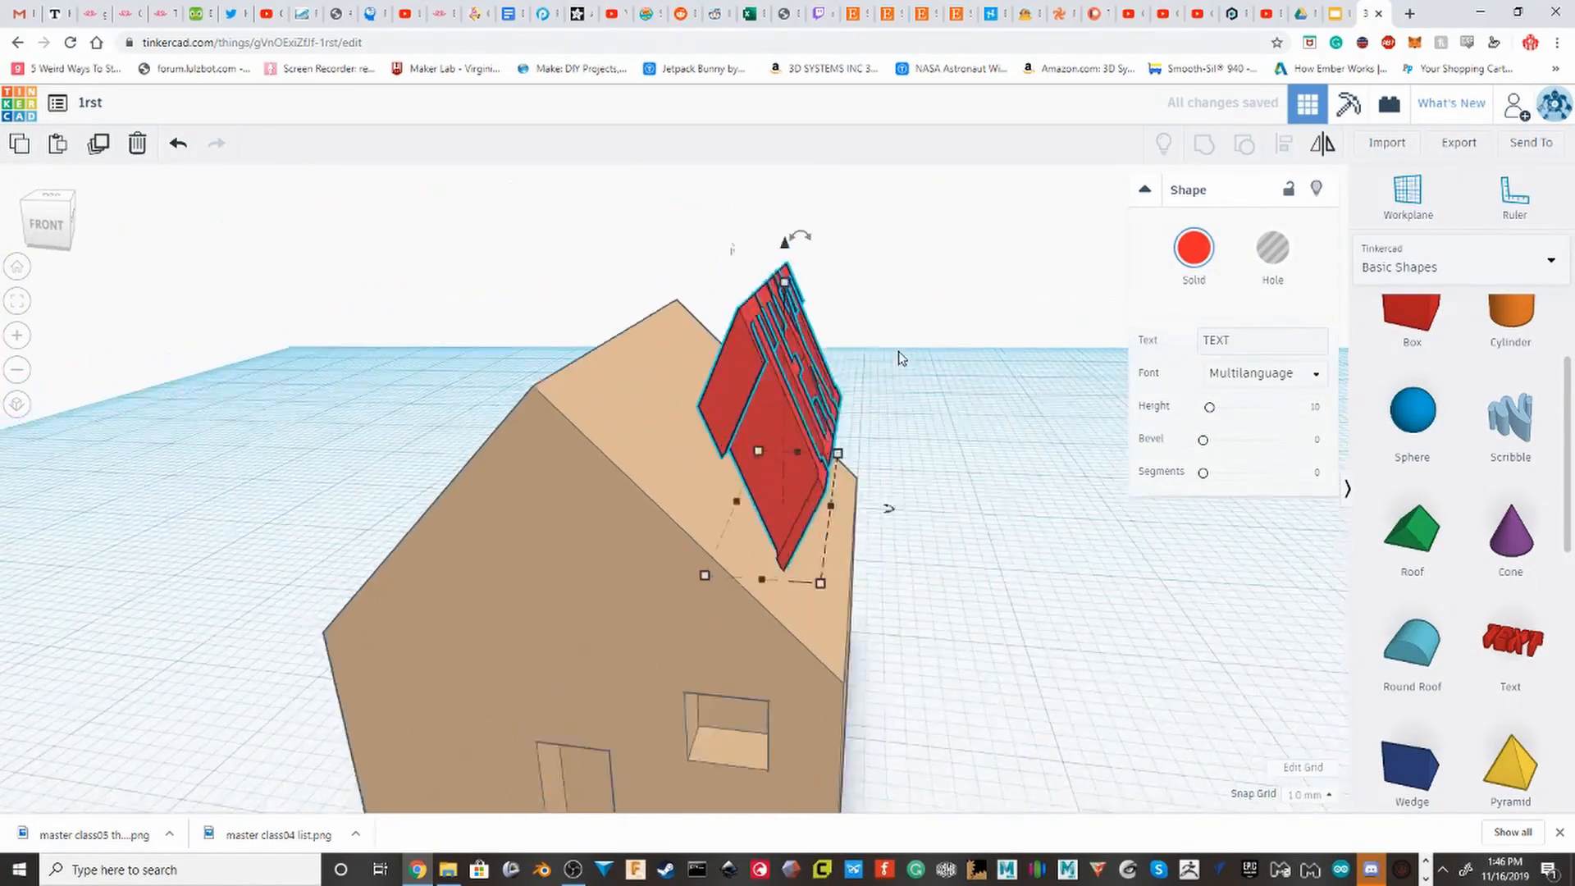
# Set the workplane on the roof slope and try extending the text outward, perpendicular to the roof.
pyautogui.click(1408, 197)
pyautogui.moveTo(833, 463); pyautogui.dragTo(818, 443)
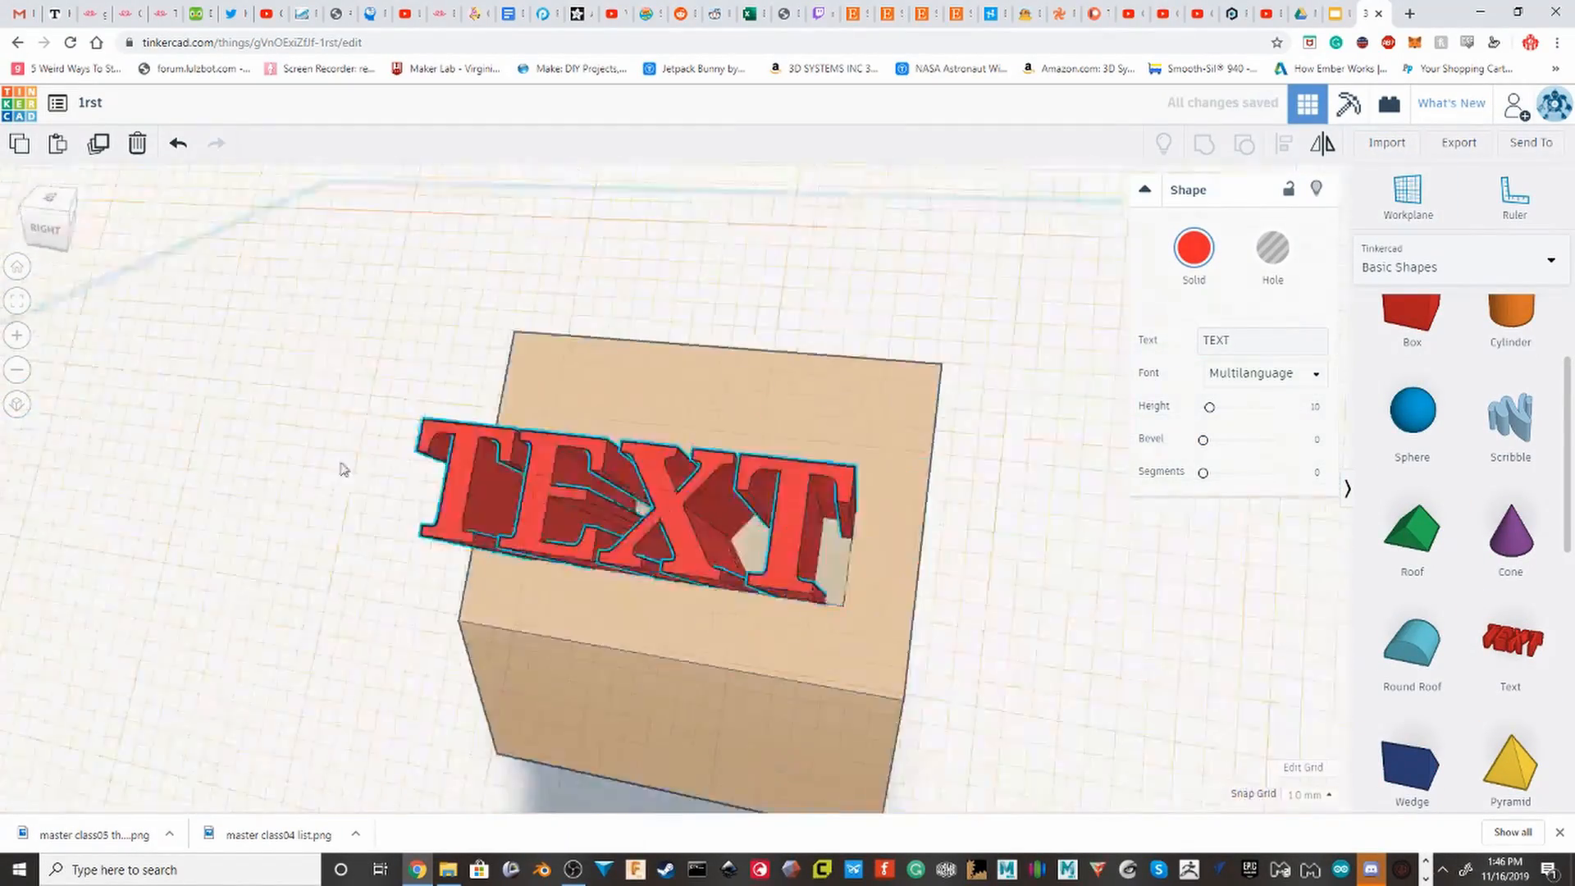
pyautogui.scroll(-3, 342, 467)
pyautogui.moveTo(341, 468); pyautogui.dragTo(993, 489, button='right')
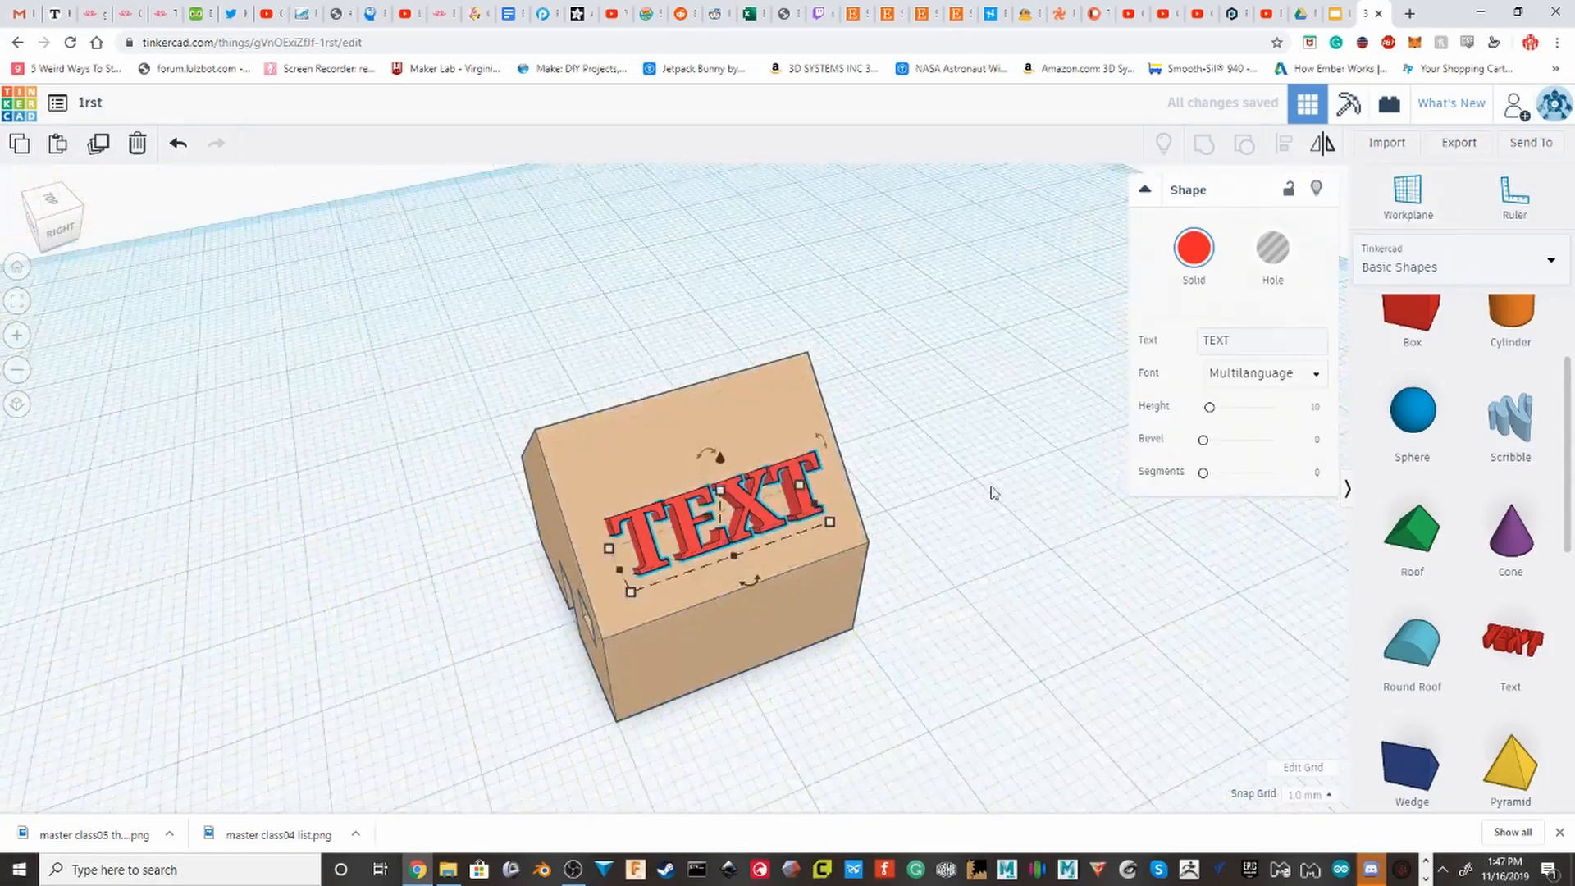
pyautogui.click(909, 294)
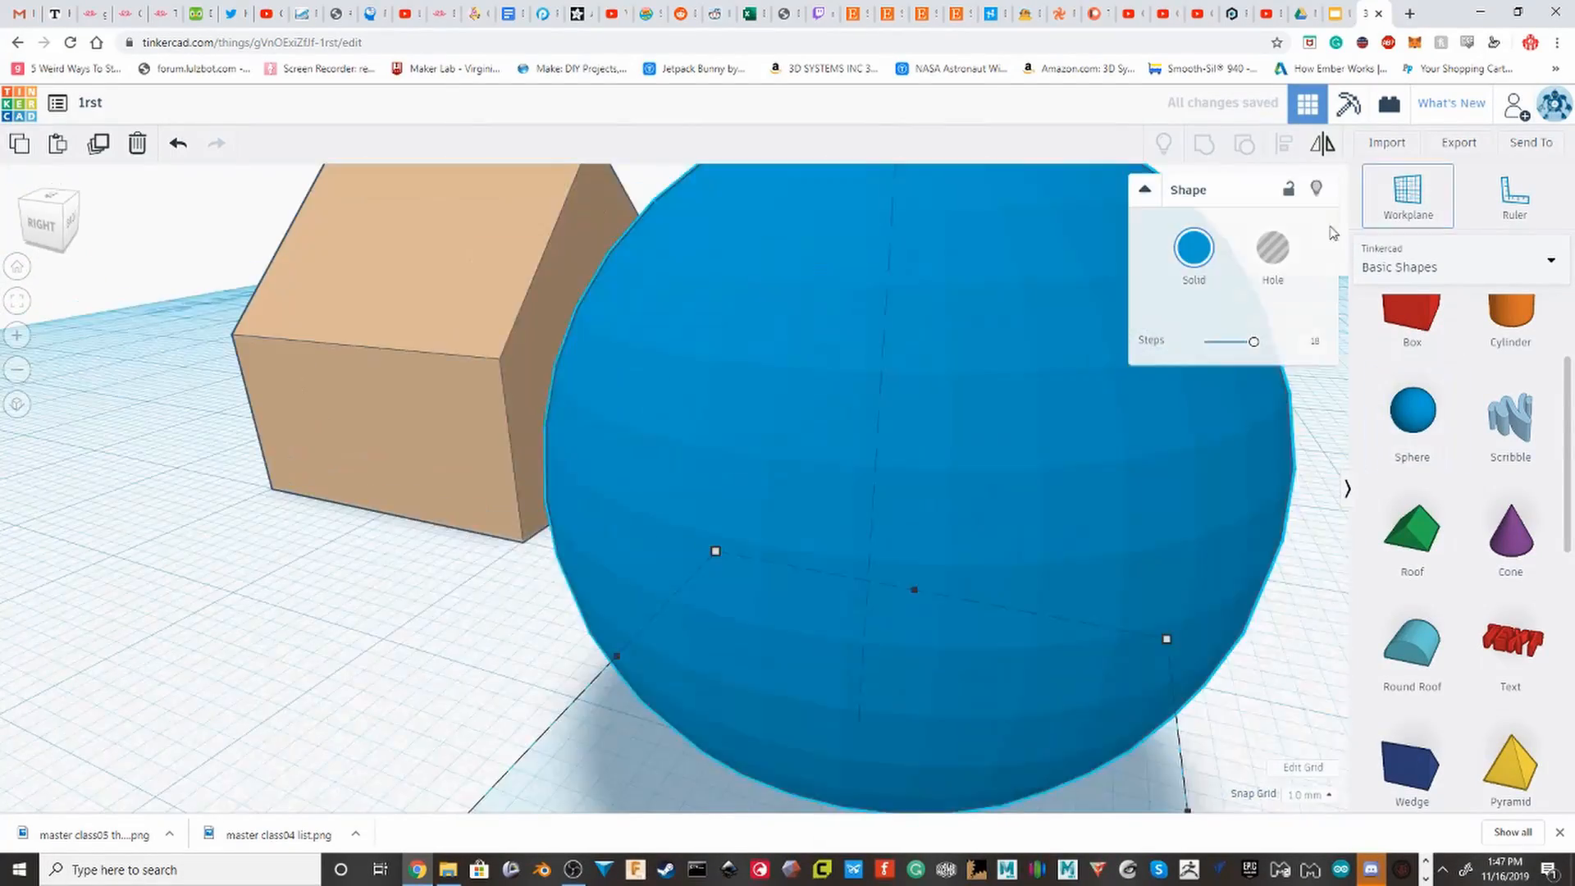